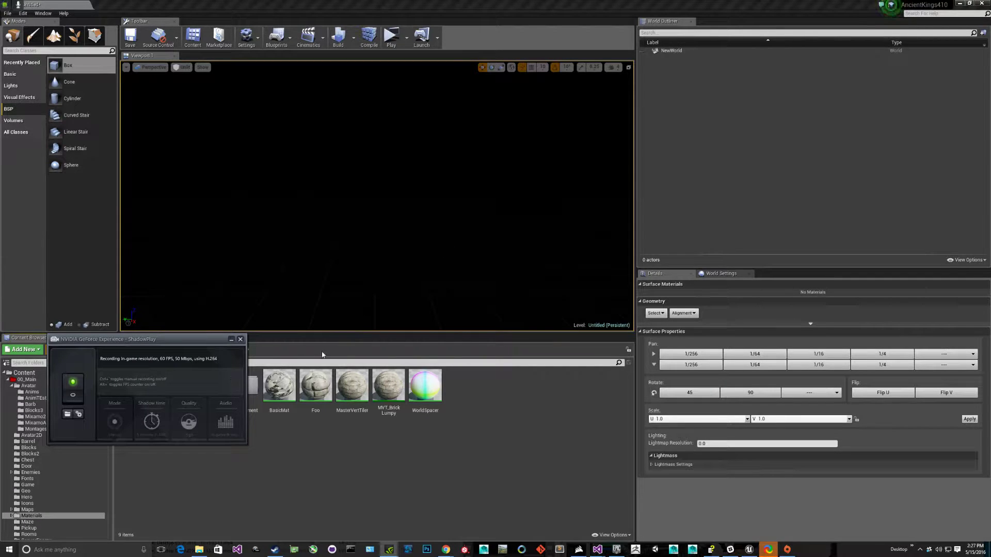
- Move the recorder window out of the way, open the MasterVertTiler material, and reposition its editor window near the content thumbnails
left_click_drag(198, 341, 218, 450)
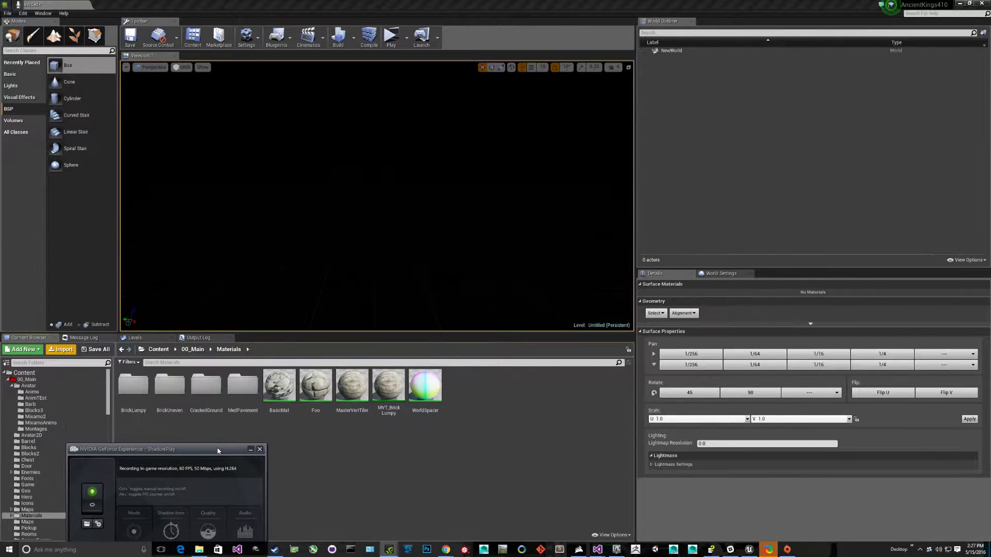
left_click(377, 350)
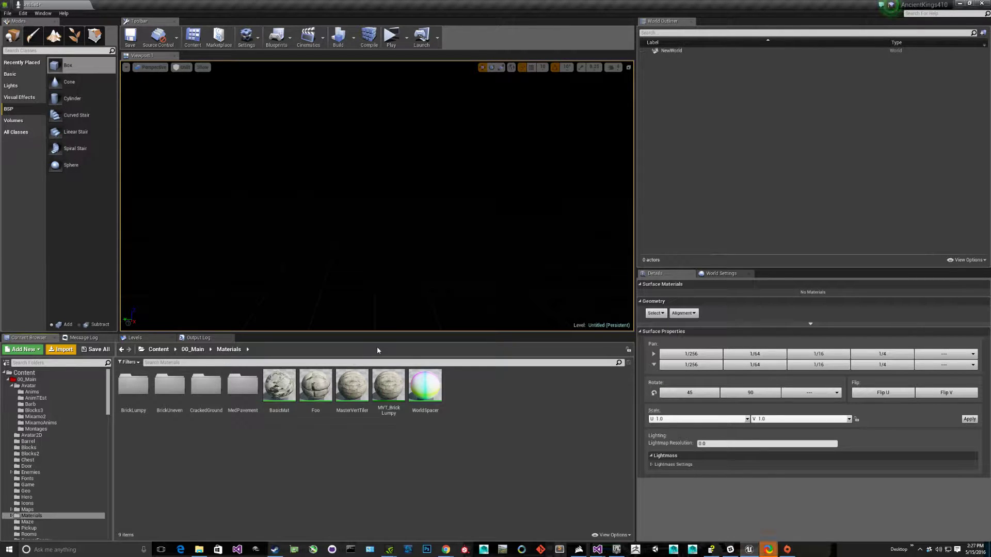
double_click(352, 385)
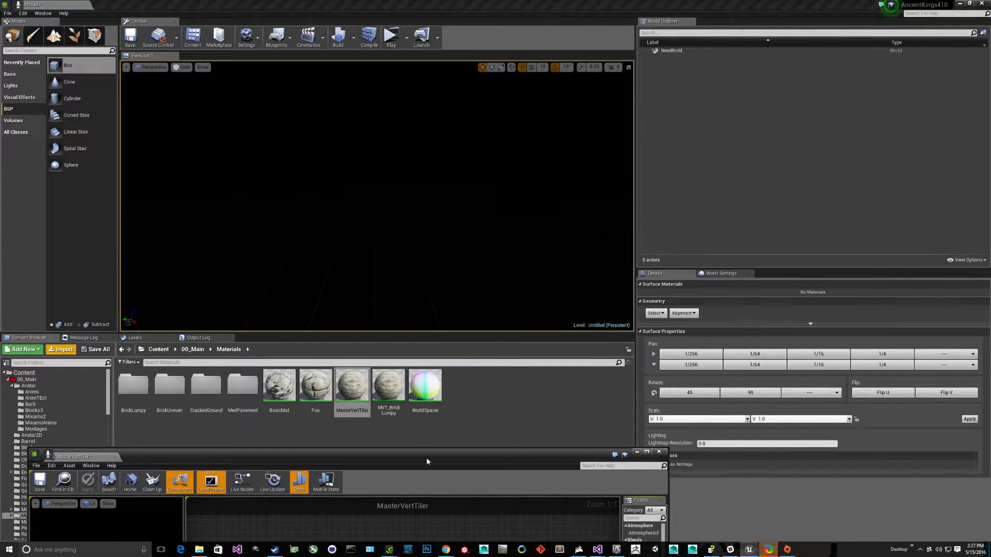
left_click_drag(426, 457, 425, 424)
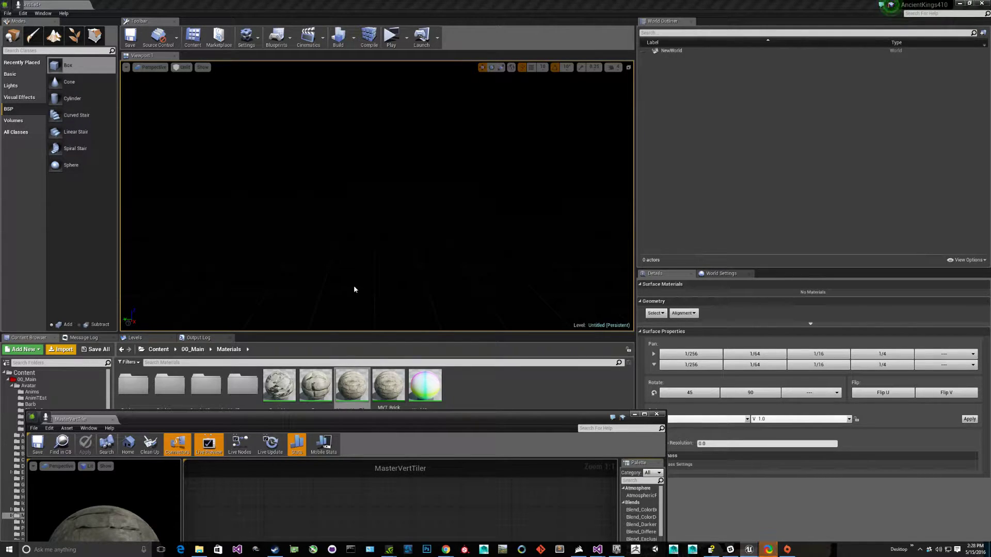
- Select the MasterVertTiler material, clear its editor window from the thumbnails, and place an additive BSP box brush in the level
left_click(352, 385)
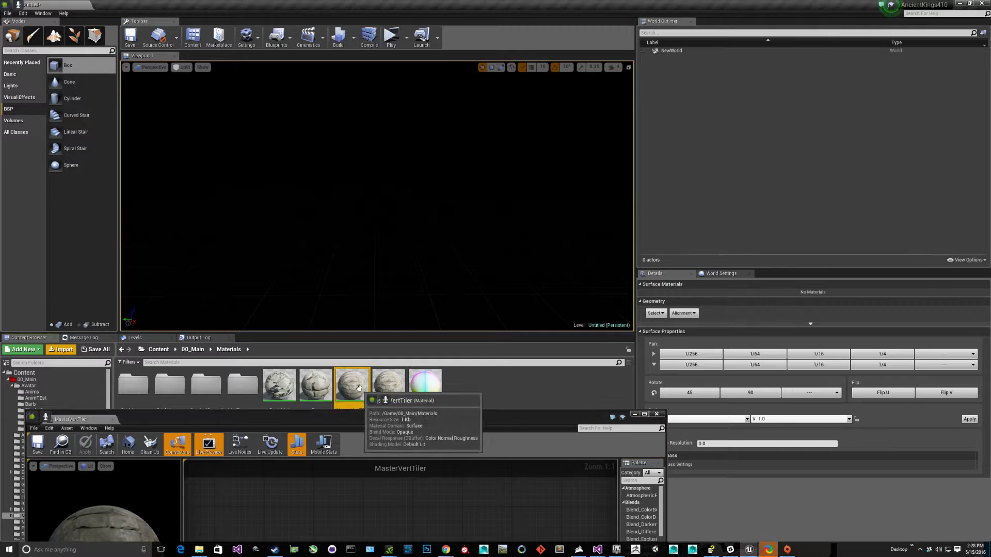
left_click_drag(373, 424, 371, 452)
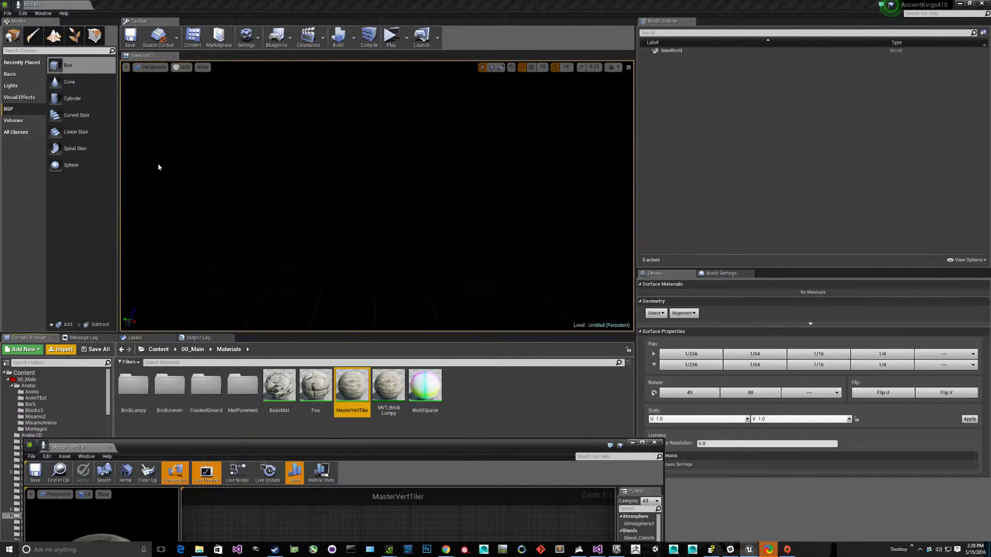
left_click_drag(62, 66, 318, 235)
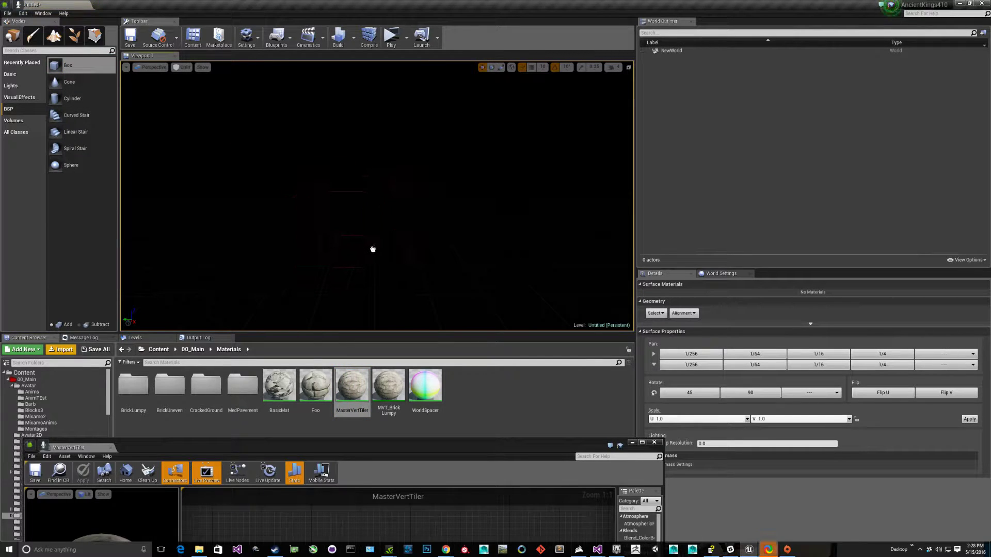
left_click_drag(374, 252, 373, 253)
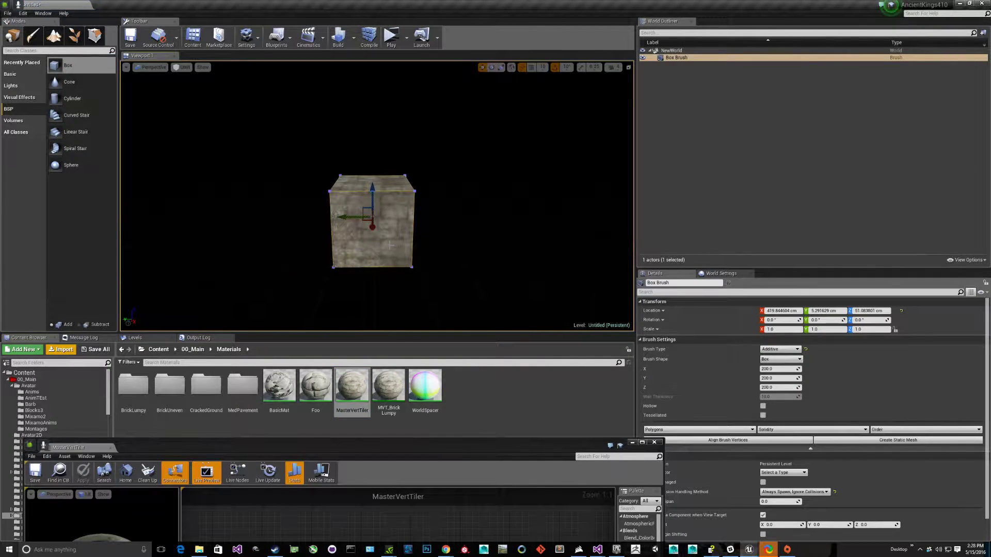
- Duplicate the box brush along the Y axis, placing the copy at about Y -332 cm
mouse_move(441, 245)
right_mouse_down()
mouse_move(385, 248)
mouse_move(379, 258)
mouse_move(467, 239)
mouse_move(408, 238)
mouse_move(439, 239)
right_mouse_up()
key("d")
key("w")
key("a")
key("d")
key("a")
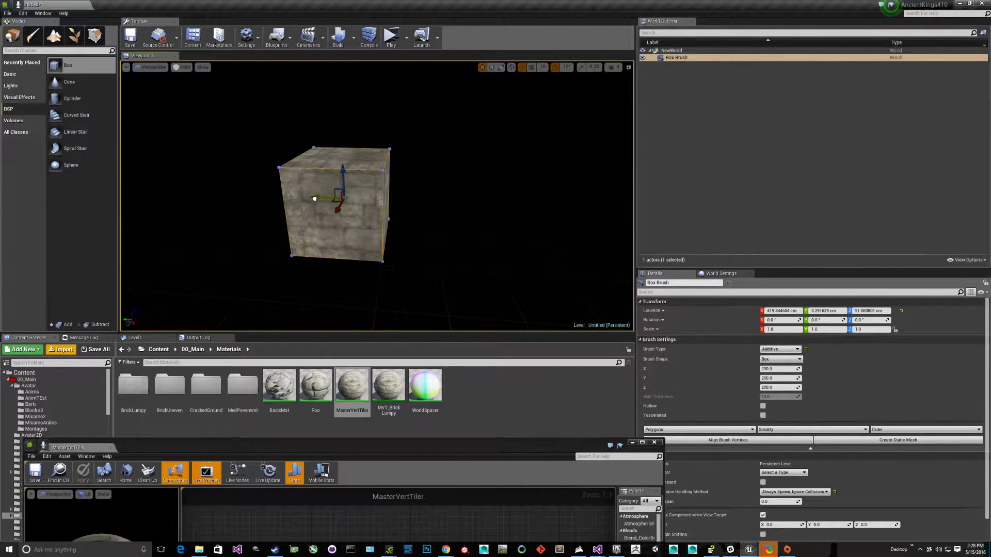
left_click_drag(314, 198, 457, 213, "alt")
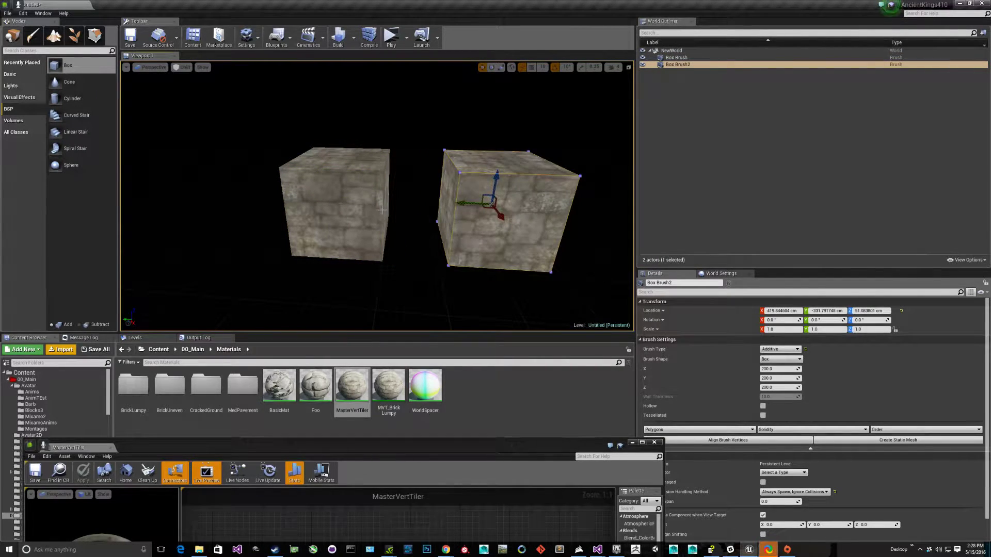
- Switch to geometry editing and move the original box brush along Y to about 333 cm, away from its copy
mouse_move(405, 209)
right_mouse_down()
mouse_move(403, 216)
mouse_move(379, 203)
right_mouse_up()
left_click_drag(378, 204, 367, 201, "alt")
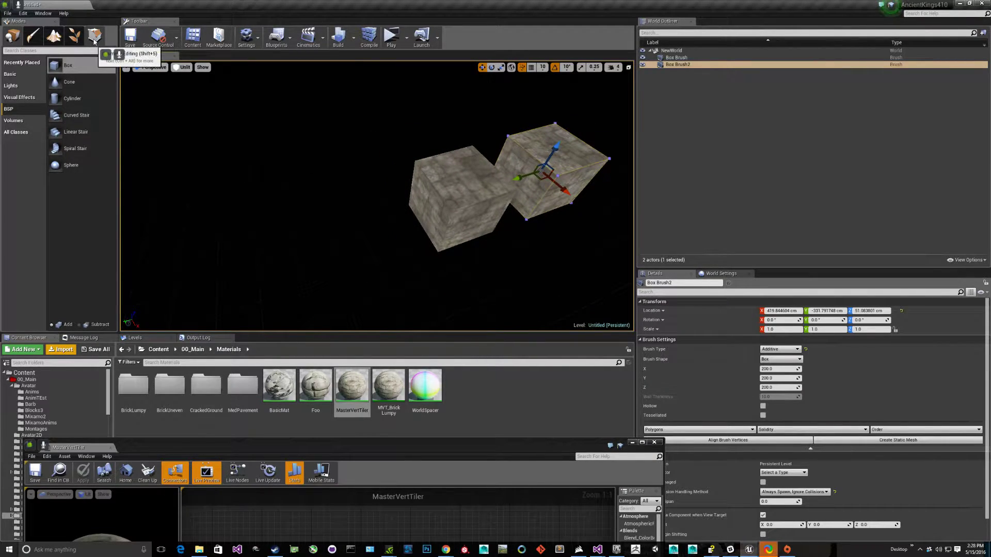
left_click(94, 35)
left_click(427, 204)
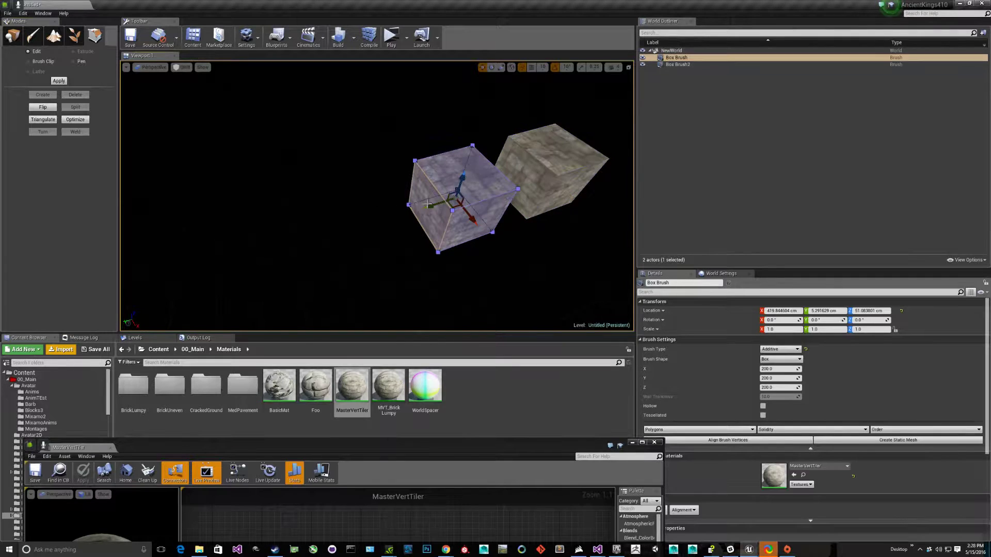
key("f")
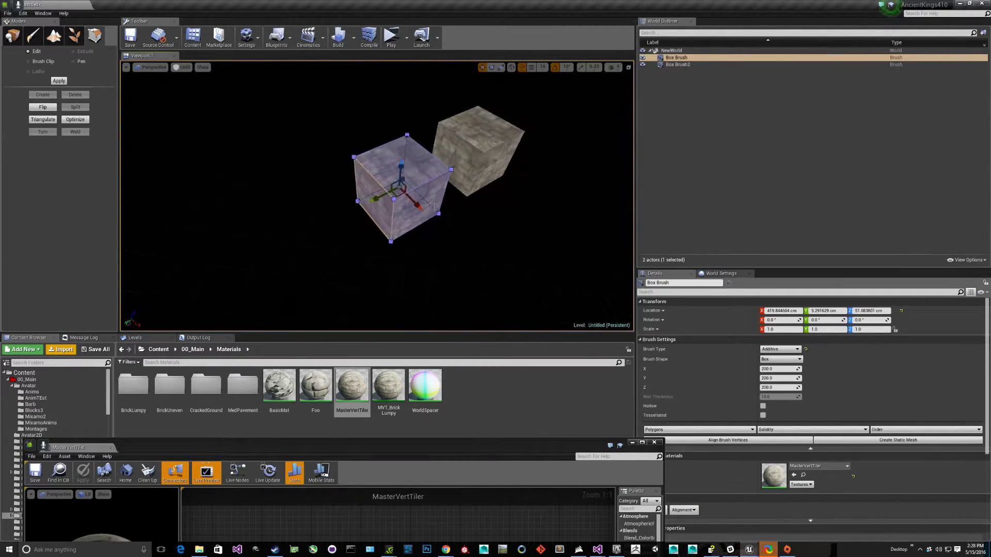
mouse_move(401, 204)
left_mouse_down()
mouse_move(387, 190)
mouse_move(304, 219)
mouse_move(291, 236)
mouse_move(387, 217)
left_mouse_up()
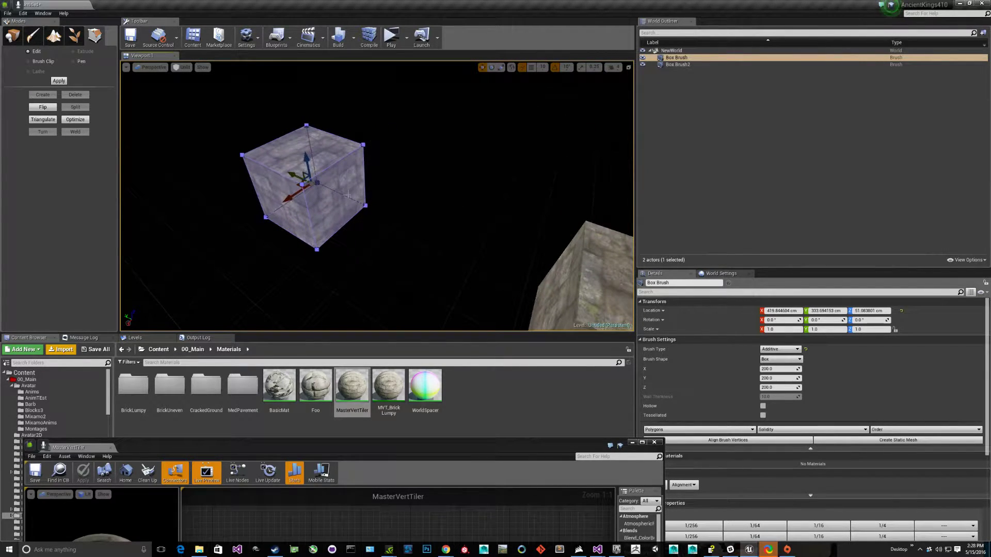
- Stretch the original box brush into a wide block by pulling two adjacent side faces outward along Y and X
left_click(332, 199)
left_click_drag(321, 189, 432, 227)
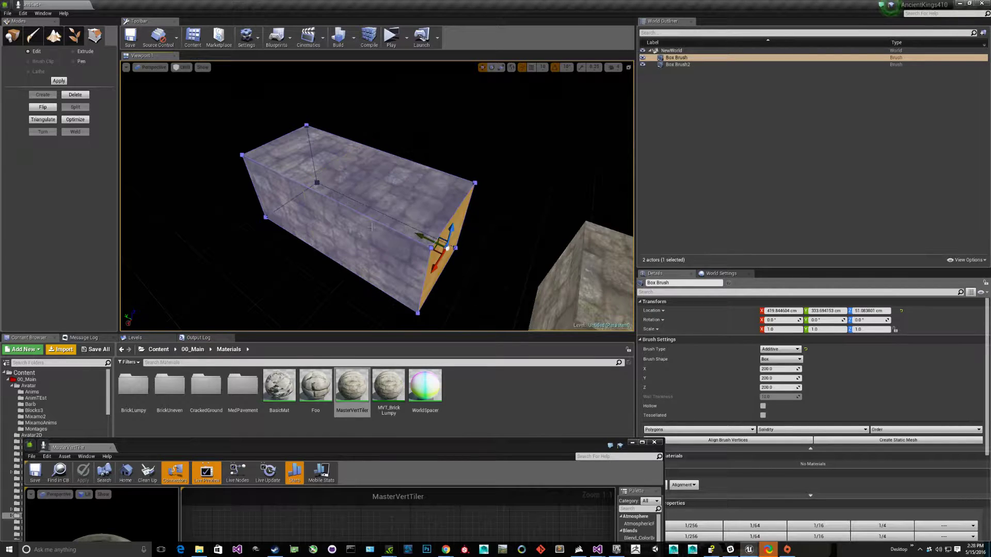
left_click(337, 233)
mouse_move(321, 227)
left_mouse_down()
mouse_move(255, 274)
mouse_move(234, 302)
left_mouse_up()
right_click_drag(257, 256, 284, 253)
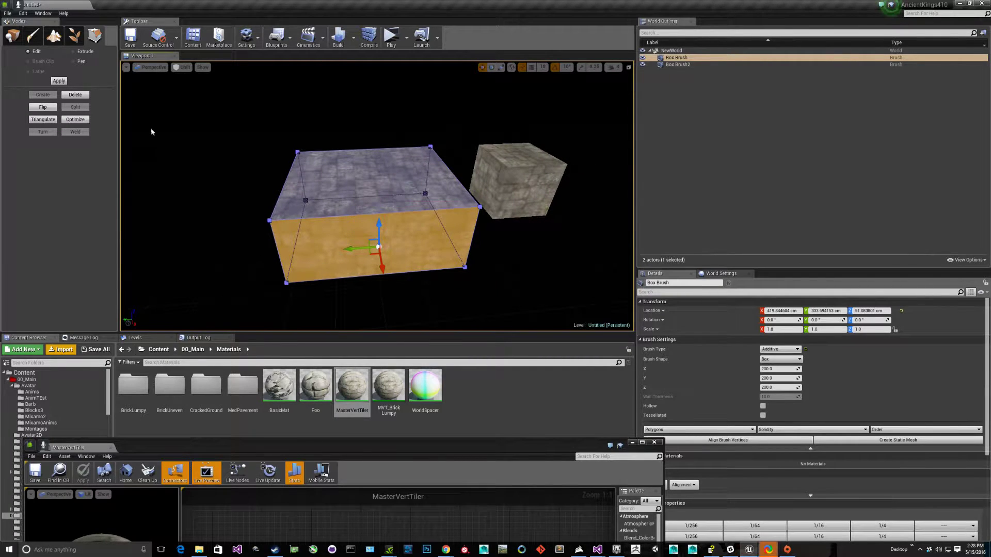
- Place a point light and a player start on top of the large block and test-play the level
left_click(12, 35)
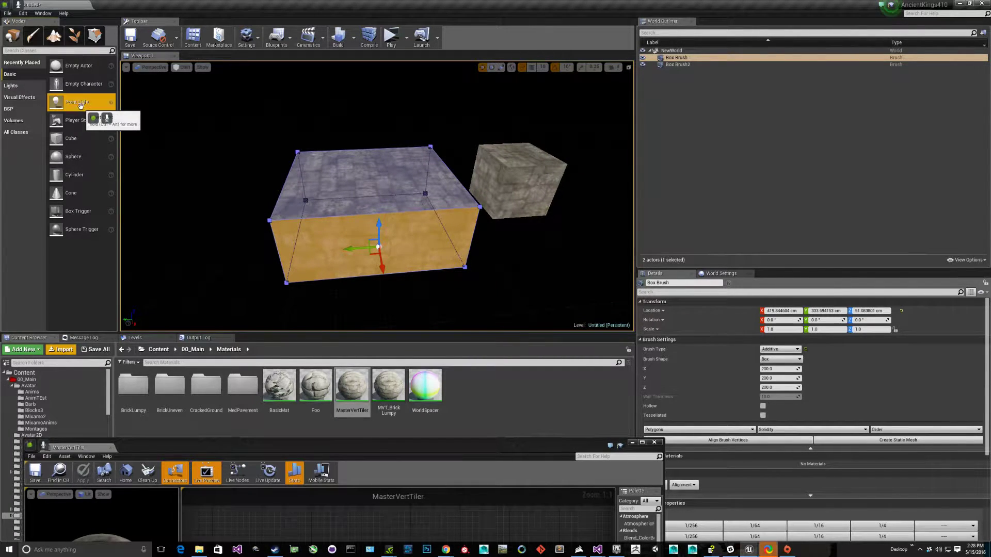
left_click_drag(77, 103, 317, 173)
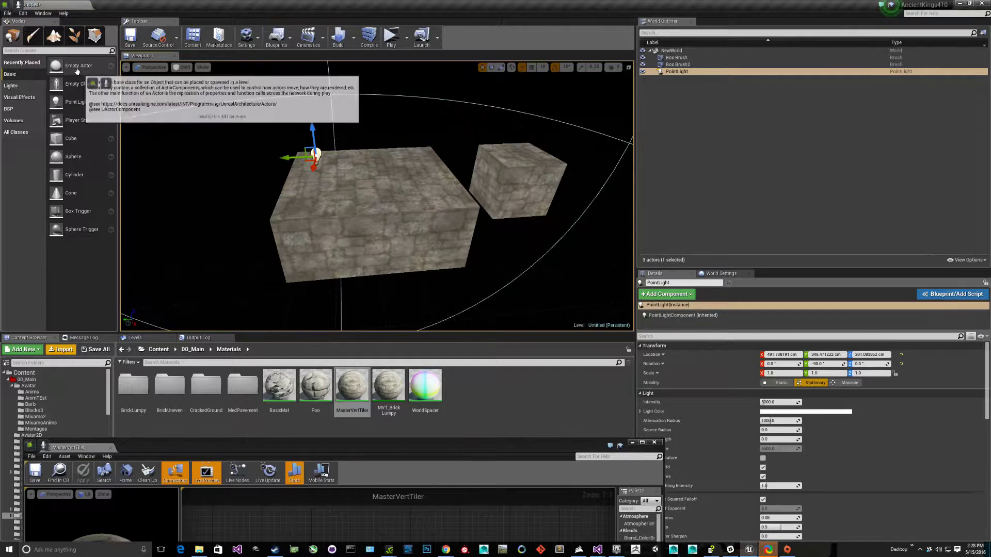
left_click_drag(77, 120, 465, 158)
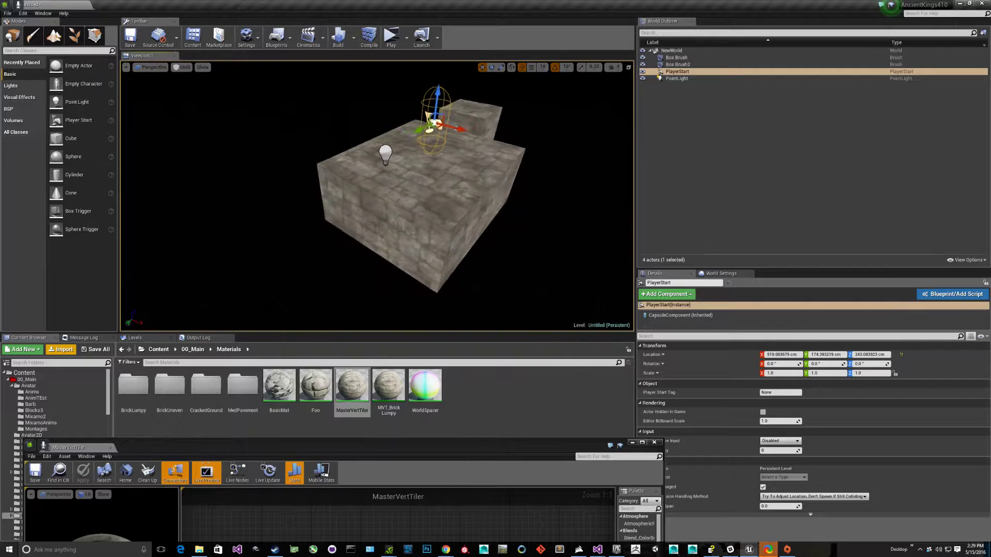
left_click(391, 36)
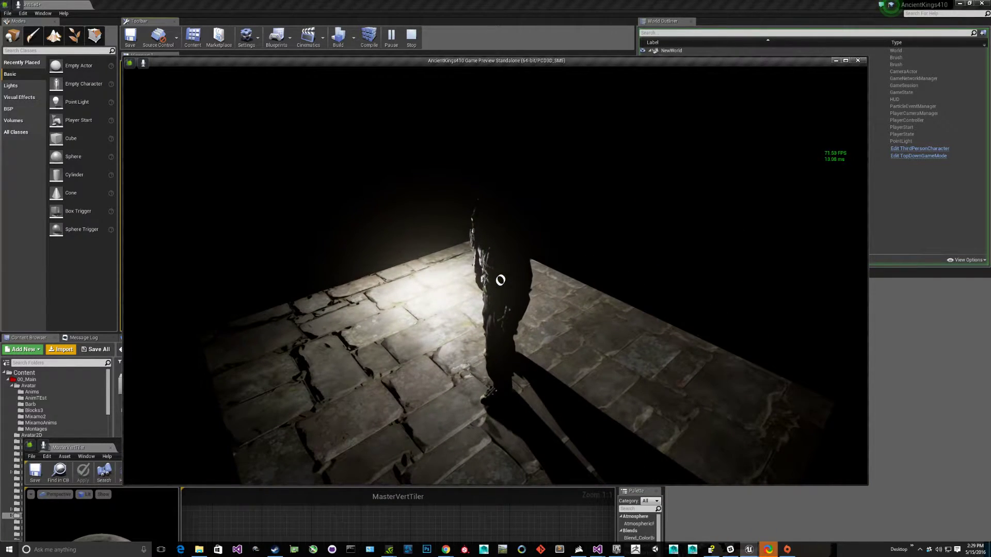
key("Escape")
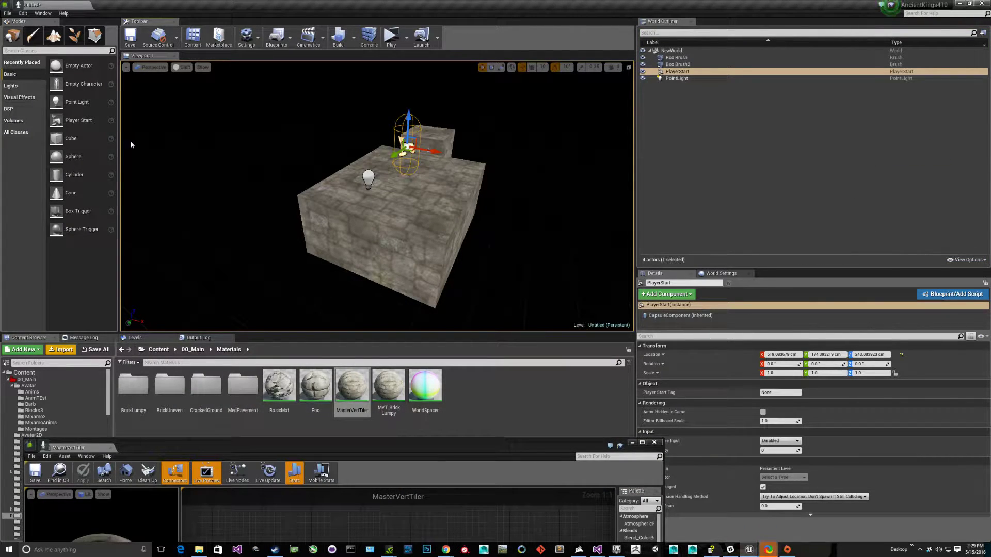
- In geometry editing, raise the large block's top face and pull one of its side faces outward to enlarge the block
key("d")
right_click_drag(453, 203, 375, 182)
left_click(362, 178)
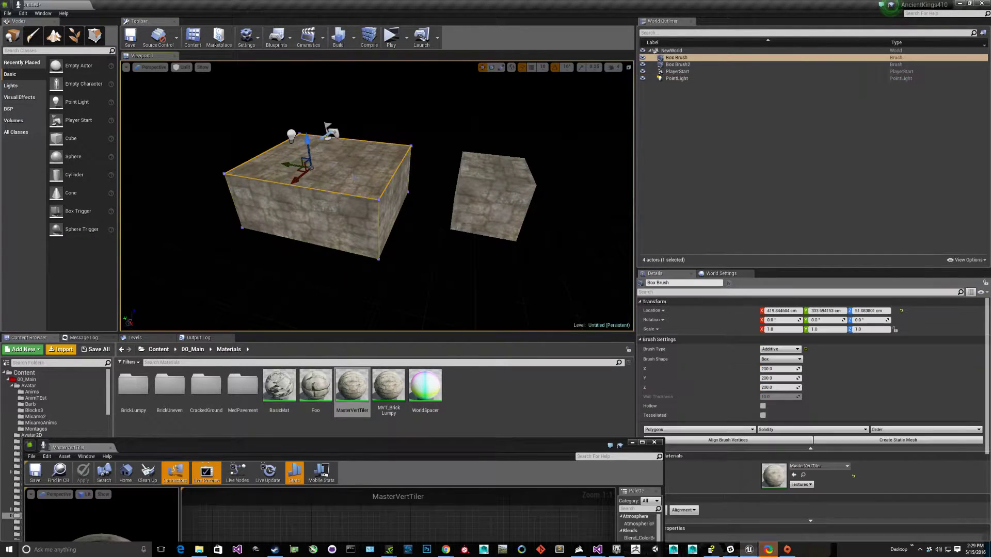
left_click(95, 37)
mouse_move(308, 140)
left_mouse_down()
mouse_move(298, 82)
mouse_move(293, 144)
mouse_move(313, 63)
left_mouse_up()
left_click(329, 172)
right_click_drag(313, 63, 330, 114)
left_click(296, 210)
left_click_drag(266, 209, 444, 258)
mouse_move(426, 184)
right_mouse_down()
mouse_move(404, 219)
mouse_move(424, 180)
right_mouse_up()
- Move the small box brush along Y to about -77 cm so it overlaps the large block's side wall
left_click(387, 208)
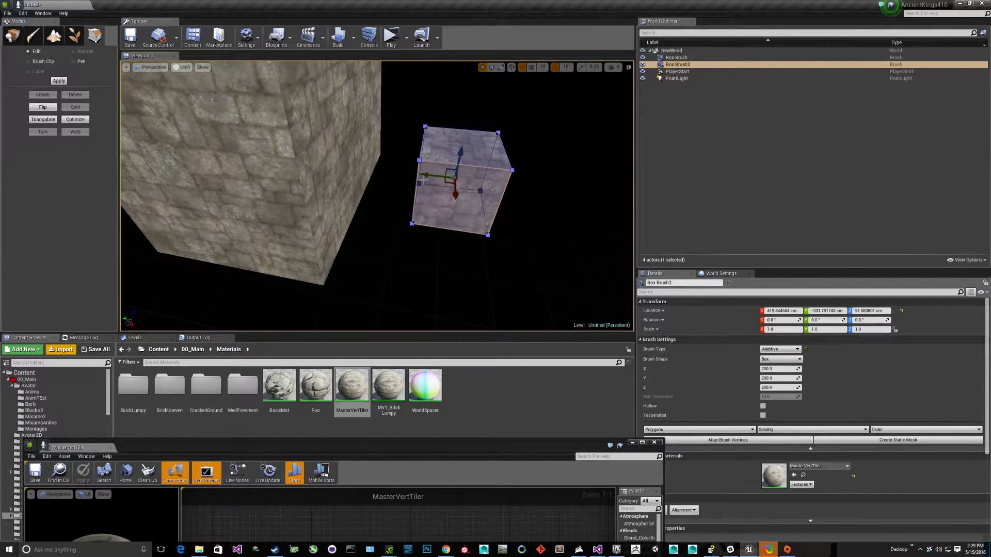
left_click_drag(425, 175, 340, 166)
mouse_move(340, 165)
right_mouse_down()
mouse_move(361, 167)
mouse_move(288, 176)
right_mouse_up()
right_click_drag(447, 213, 459, 216)
- Set the small box brush's type to Subtractive and push it deeper into the wall, to about Y -22 cm
left_click(780, 350)
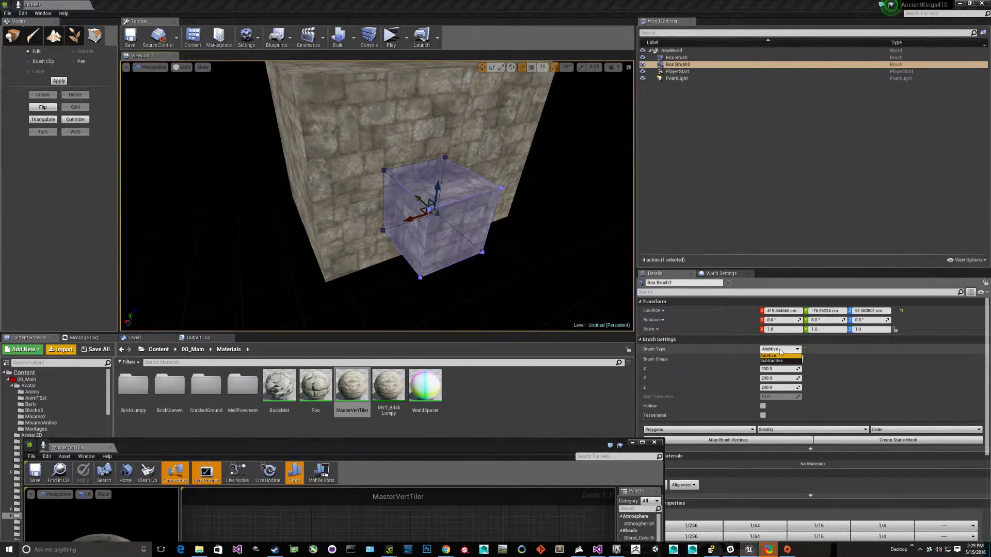
left_click(772, 361)
mouse_move(521, 279)
right_mouse_down()
mouse_move(485, 289)
mouse_move(521, 279)
right_mouse_up()
left_click_drag(425, 201, 389, 186)
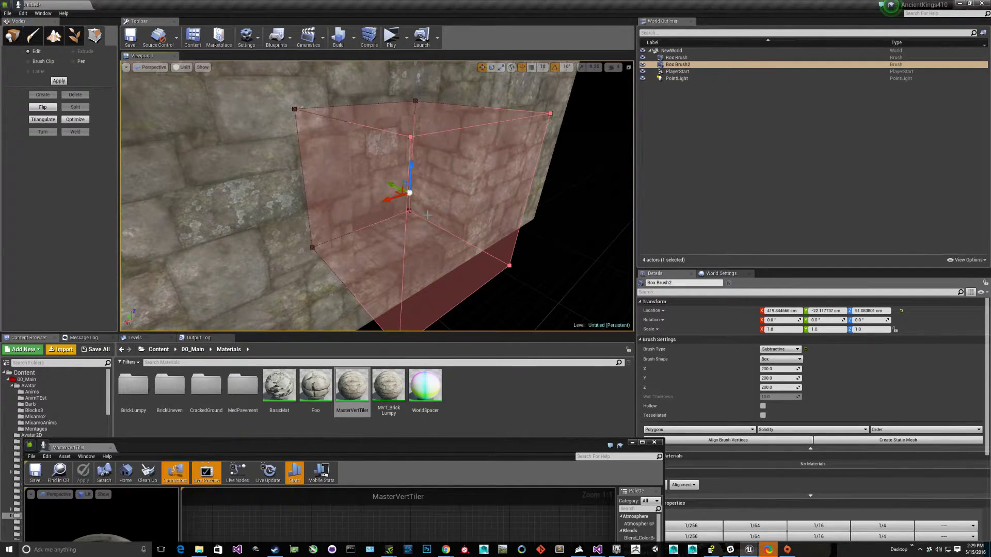
- Lengthen the subtractive brush by pulling its outer end face away from the large block
mouse_move(428, 216)
right_mouse_down()
mouse_move(294, 217)
mouse_move(361, 227)
mouse_move(331, 229)
mouse_move(346, 229)
right_mouse_up()
left_click(405, 189)
right_click_drag(433, 186, 407, 186)
left_click_drag(470, 186, 231, 220)
- Reselect the subtractive brush and move it along Y so it cuts all the way through the large block
left_click(277, 173)
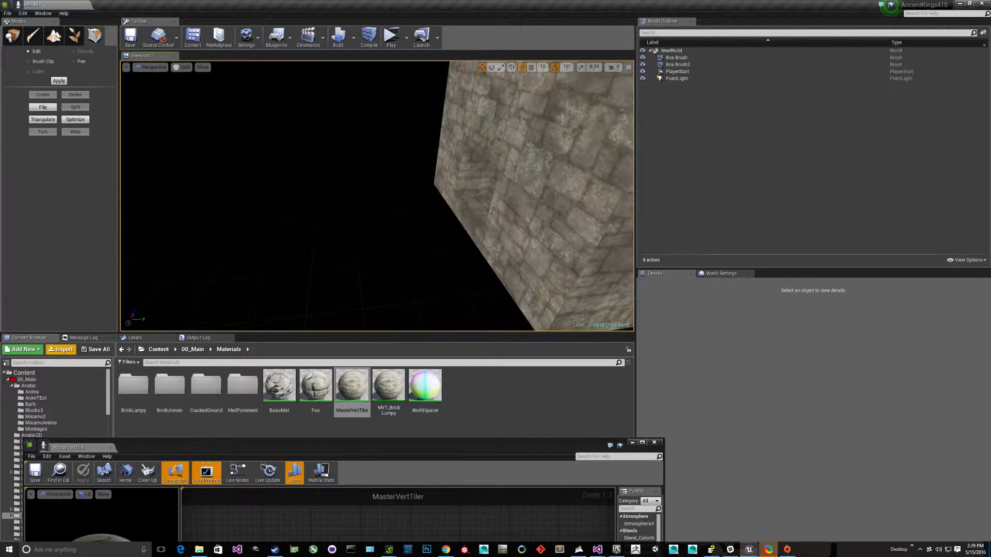
left_click(475, 200)
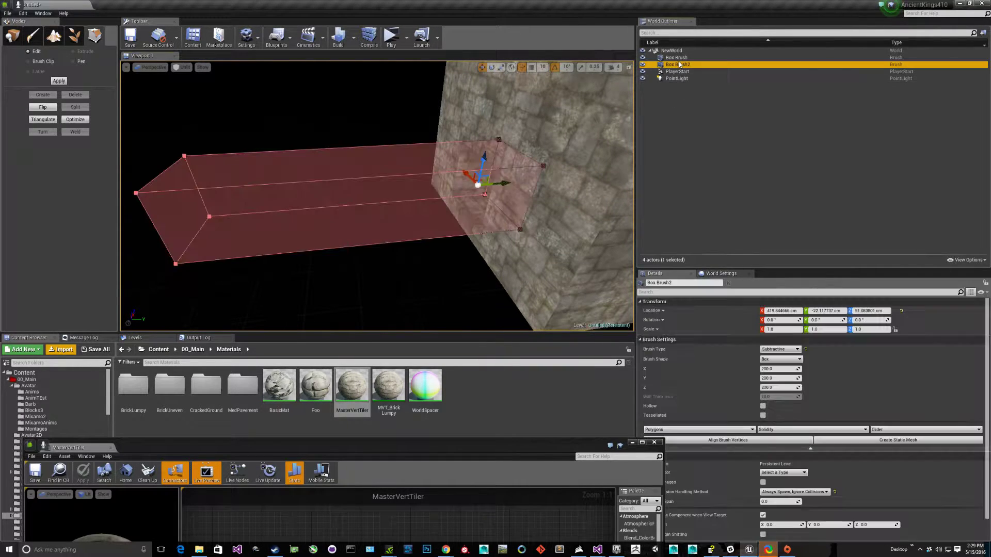
left_click_drag(504, 184, 609, 181)
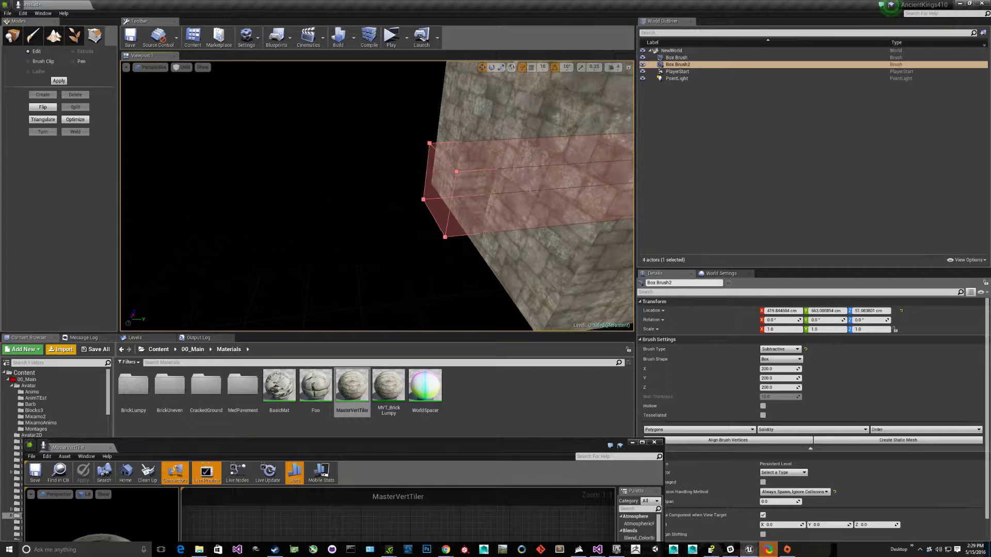
mouse_move(592, 239)
right_mouse_down()
mouse_move(611, 239)
mouse_move(592, 239)
right_mouse_up()
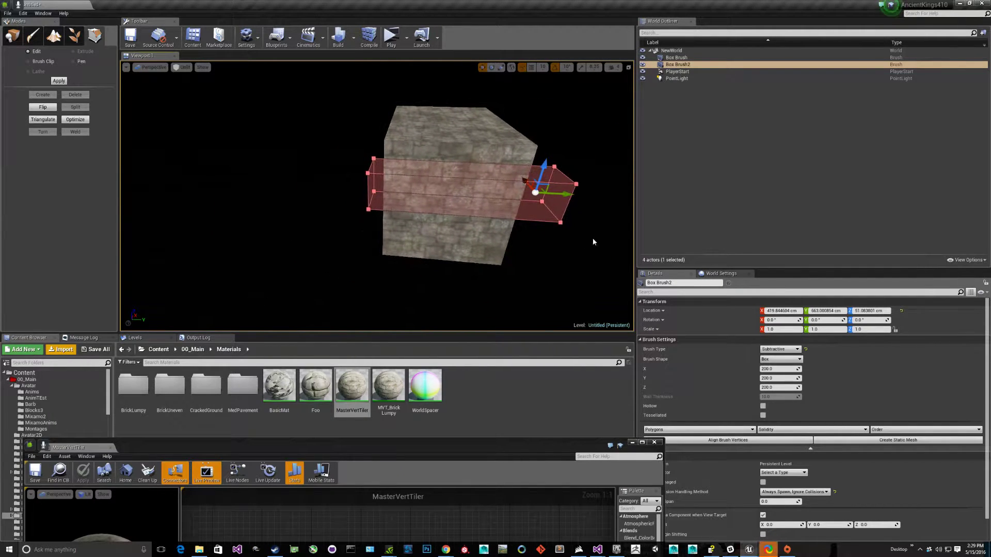
left_click_drag(565, 196, 555, 195)
- Widen the subtractive brush by pulling one long side face outward along X
mouse_move(534, 241)
right_mouse_down()
mouse_move(496, 243)
mouse_move(534, 241)
right_mouse_up()
left_click(463, 244)
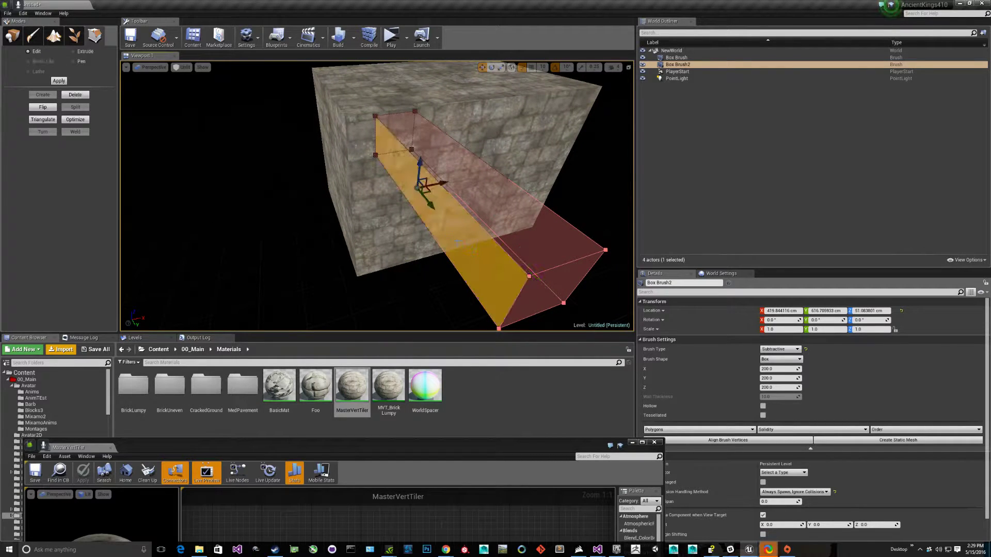
left_click_drag(441, 183, 409, 188)
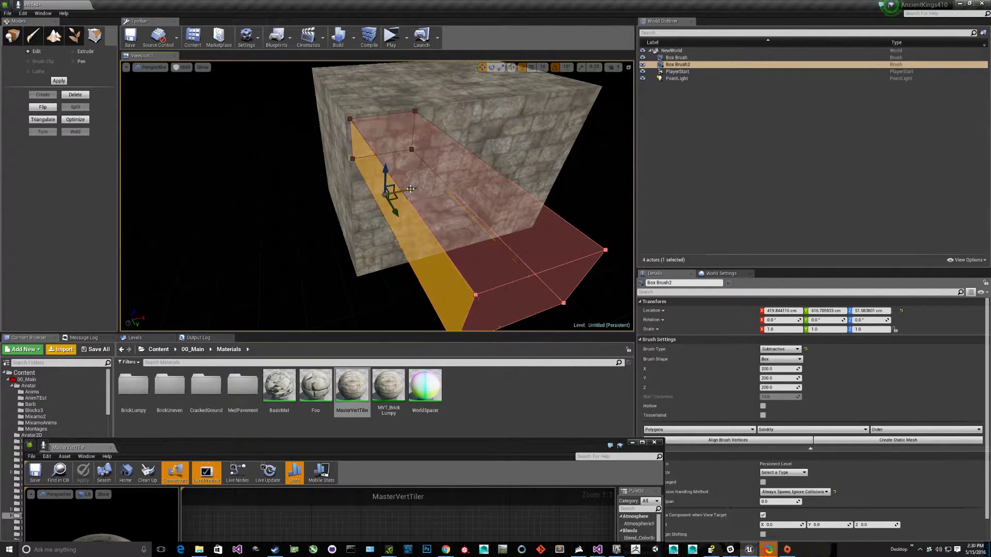
- Undo the vertical move of the side face and raise the subtractive brush's top face to make the tunnel taller
mouse_move(470, 215)
right_mouse_down()
mouse_move(413, 227)
mouse_move(429, 220)
mouse_move(396, 243)
right_mouse_up()
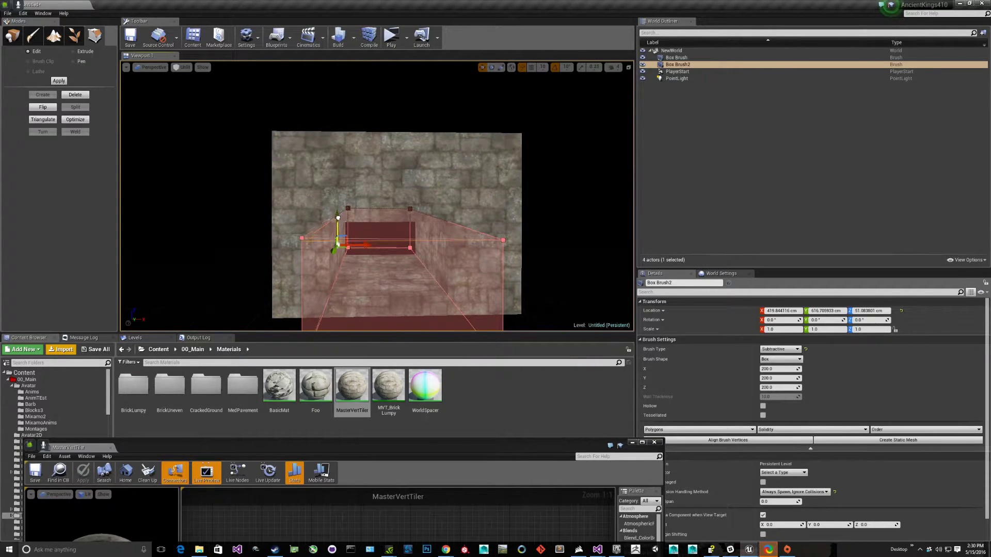
left_click_drag(338, 218, 334, 210)
key("ctrl+z")
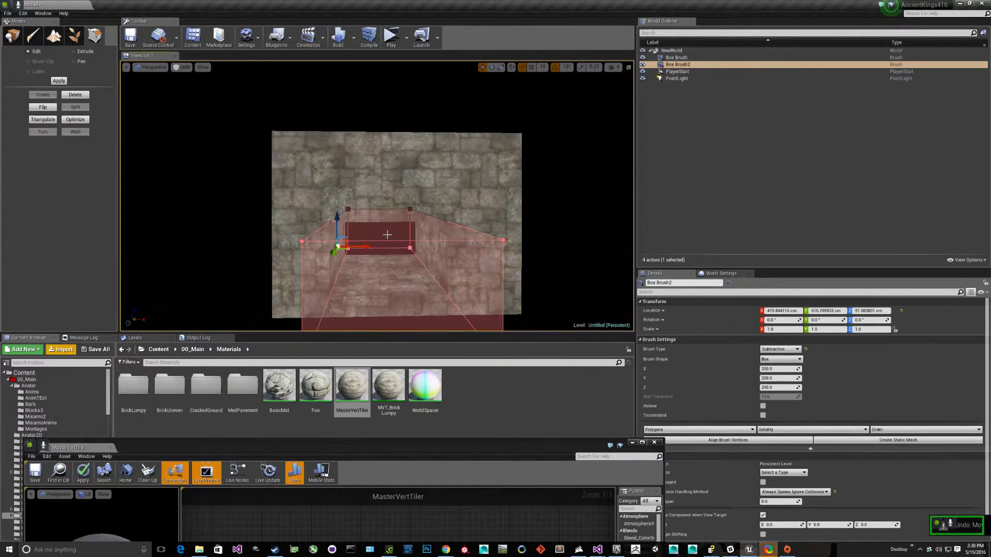
left_click_drag(385, 190, 390, 146)
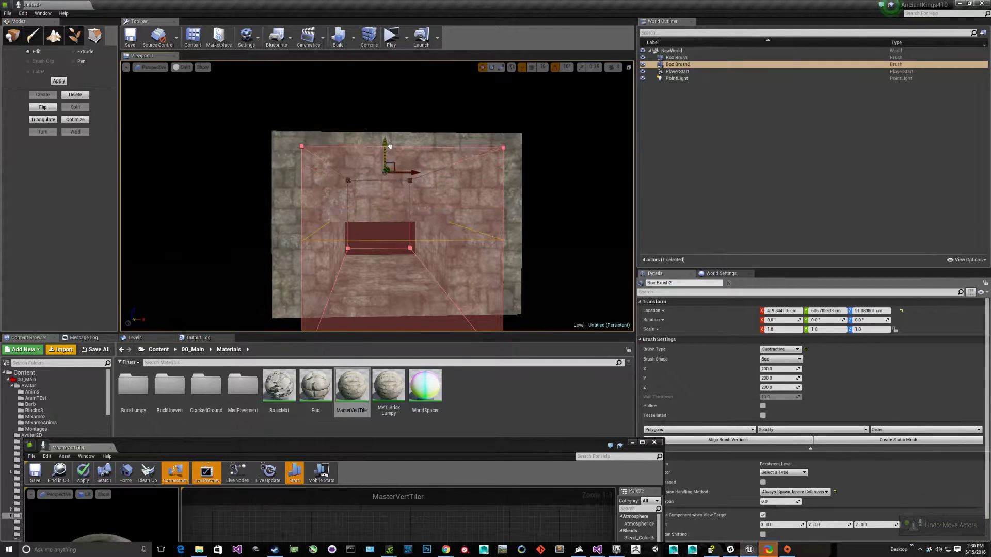
- Pull the subtractive brush's opposite long side face outward along X to widen the tunnel further
right_click_drag(397, 214, 346, 216)
key("d")
key("d")
left_click(318, 217)
left_click_drag(366, 212, 400, 213)
key("a")
mouse_move(400, 213)
right_mouse_down()
mouse_move(449, 214)
mouse_move(439, 214)
right_mouse_up()
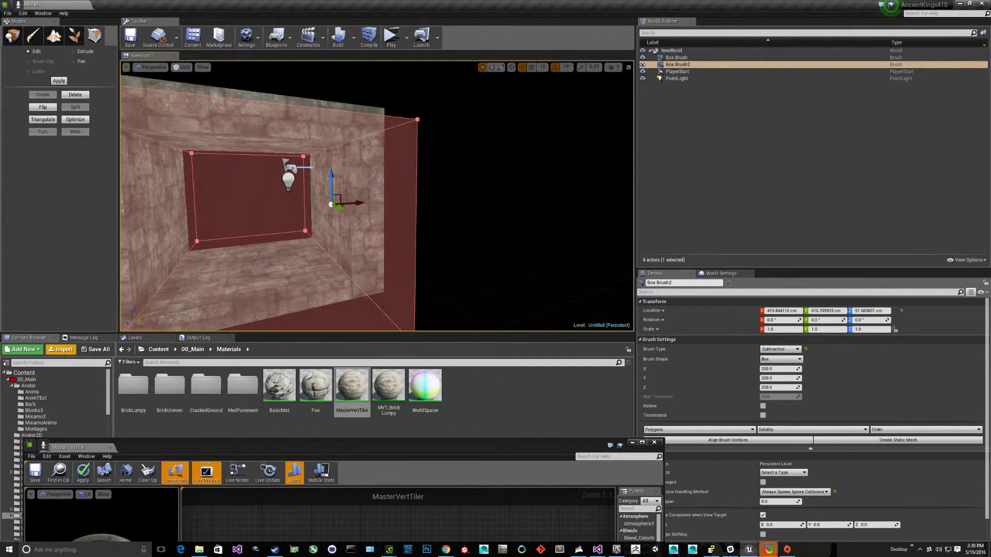
- Playtest the level to inspect the brick material inside the widened tunnel, and end the session
left_click(391, 36)
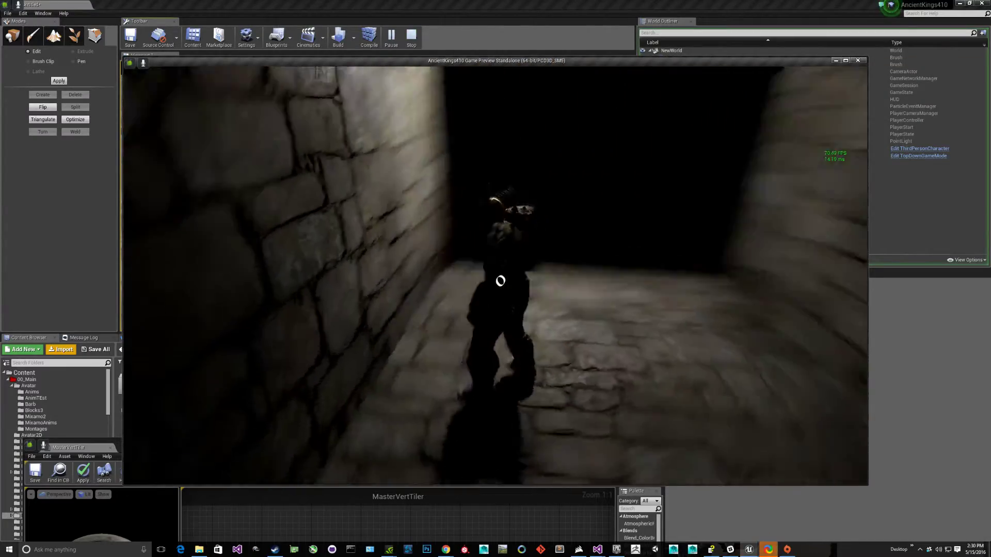
key("w")
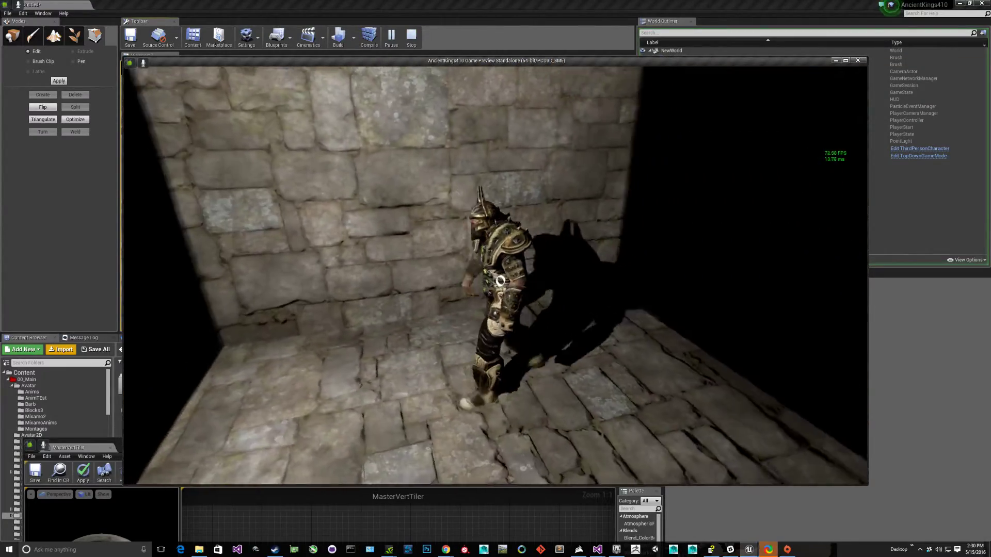
key("Escape")
- Pull the large additive brush's end face outward along Y past the subtractive brush so the tunnel becomes an enclosed room
key("s")
mouse_move(444, 191)
right_mouse_down()
mouse_move(402, 243)
mouse_move(376, 155)
right_mouse_up()
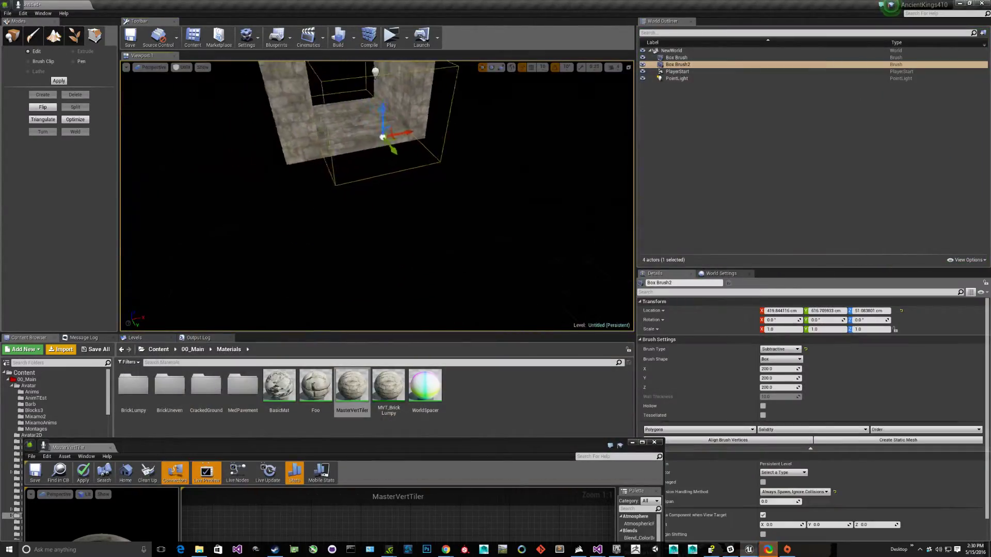
left_click(377, 154)
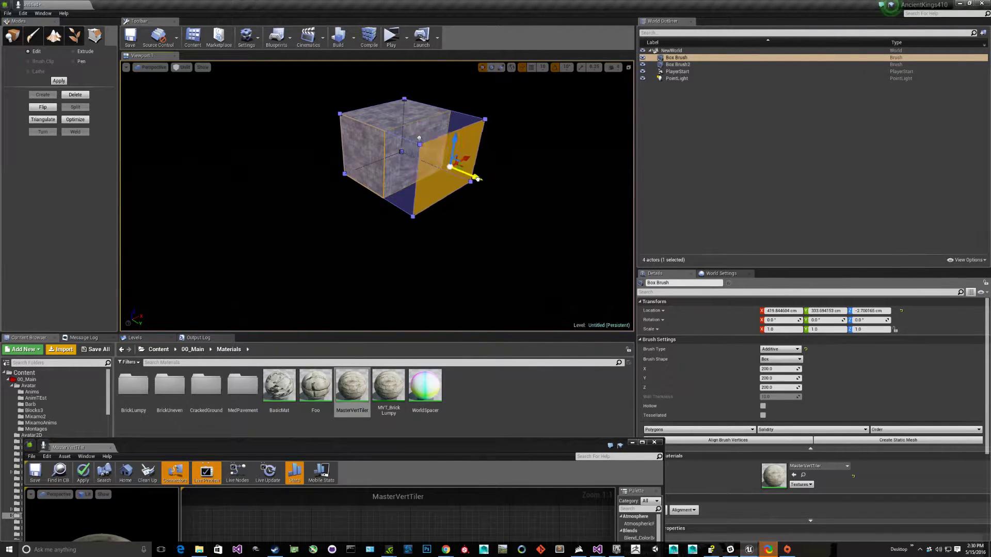
left_click_drag(477, 179, 501, 188)
key("a")
right_click_drag(500, 187, 573, 191)
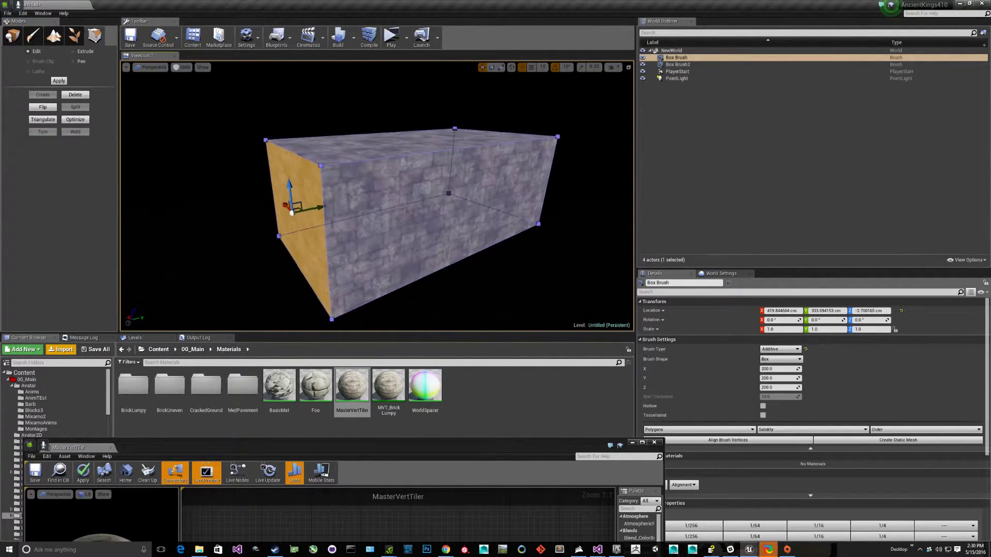
- Playtest the enclosed room, walking the character around to inspect the brick tiling on walls, floor and ceiling, and end the session
key("w")
right_click_drag(377, 196, 398, 196)
left_click(391, 35)
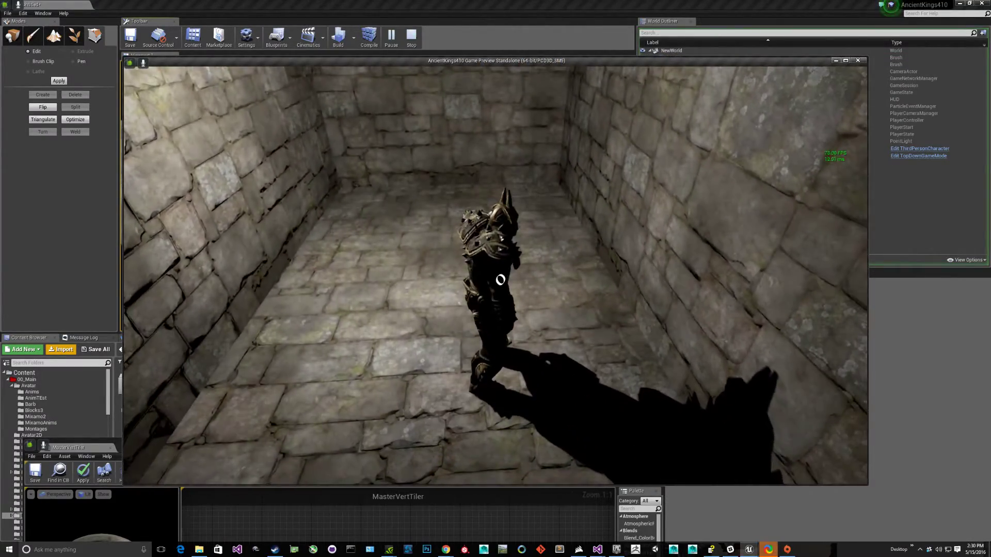
key("s")
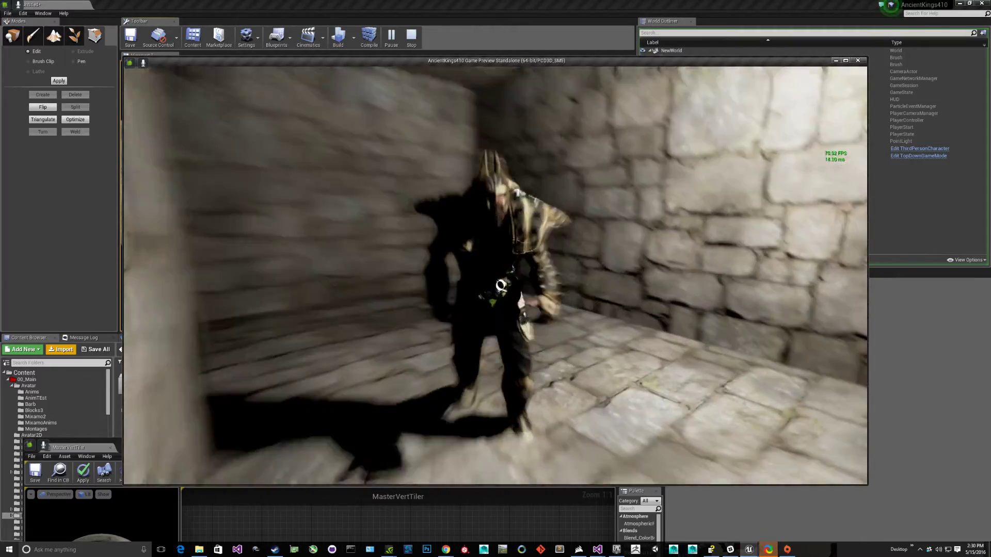
key("w")
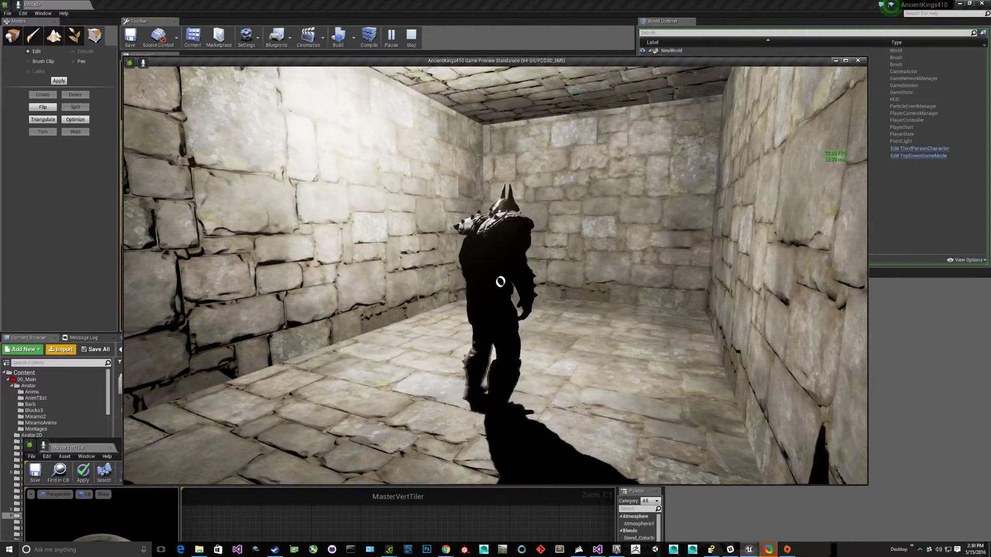
key("s")
key("s")
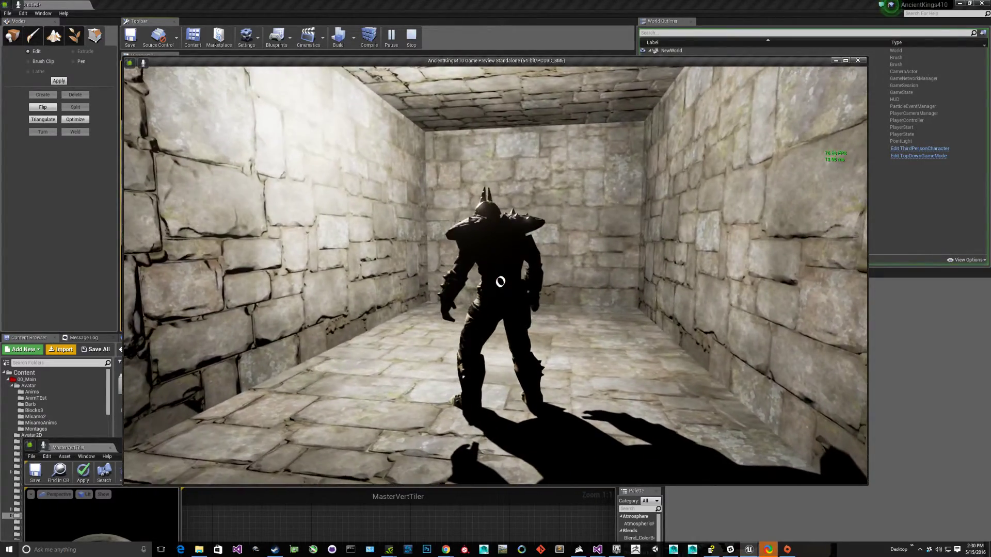
key("Escape")
- Leave geometry editing and return to the actor placement mode
scroll(326, 167, "down", 3)
right_click_drag(326, 167, 304, 196)
key("s")
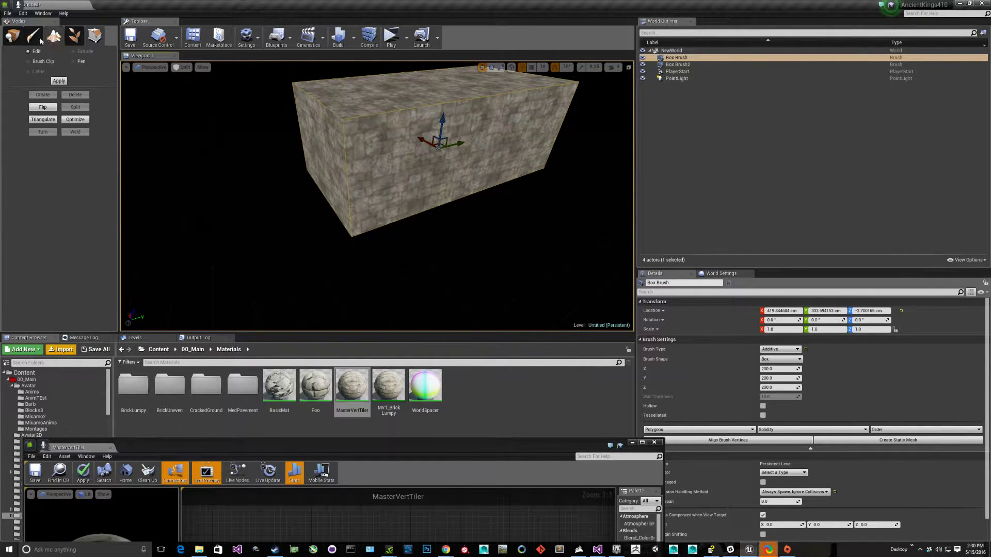
left_click(13, 35)
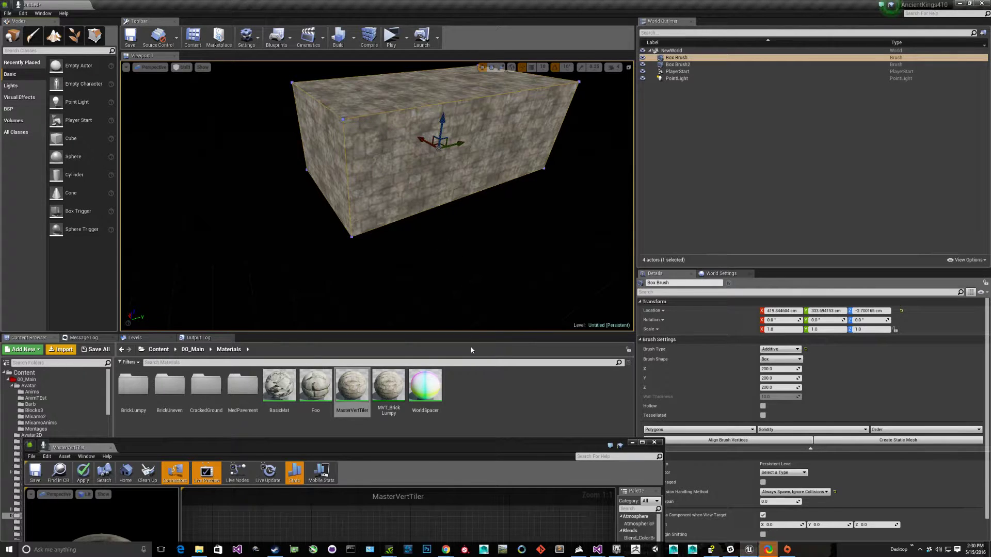
- Bring the MasterVertTiler material editor into view and examine its node graph down to the Customized UV0 input
left_click_drag(473, 448, 511, 113)
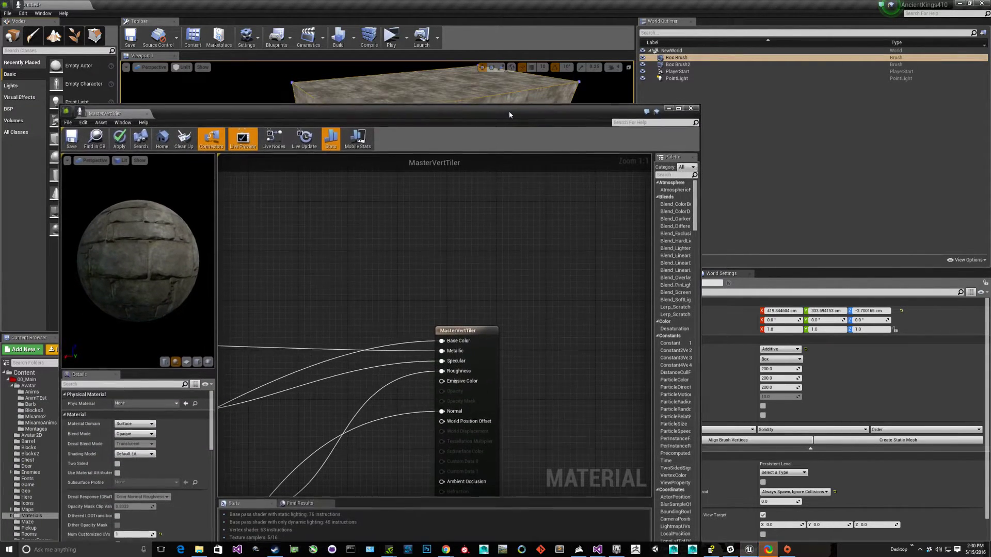
scroll(360, 369, "down", 2)
right_click_drag(360, 370, 495, 222)
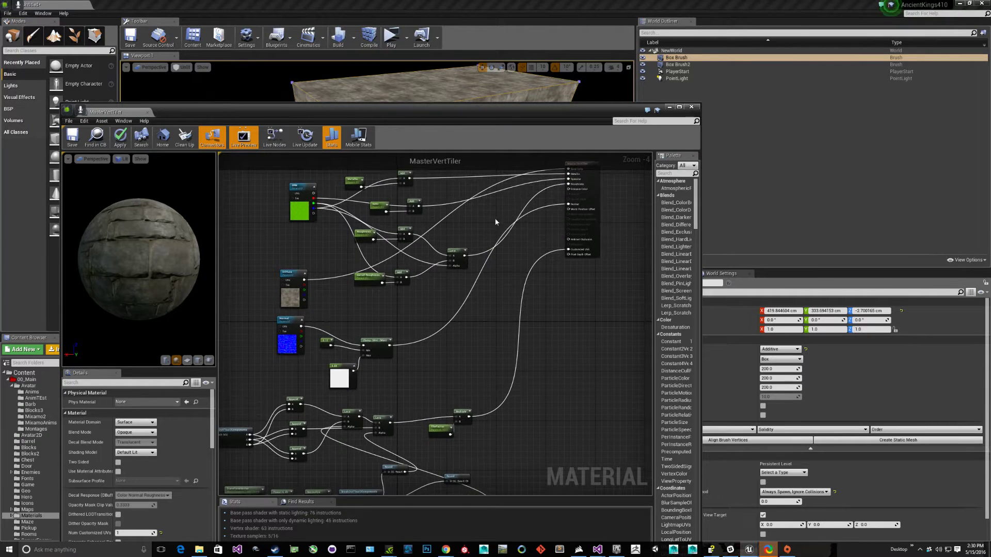
scroll(549, 317, "up", 4)
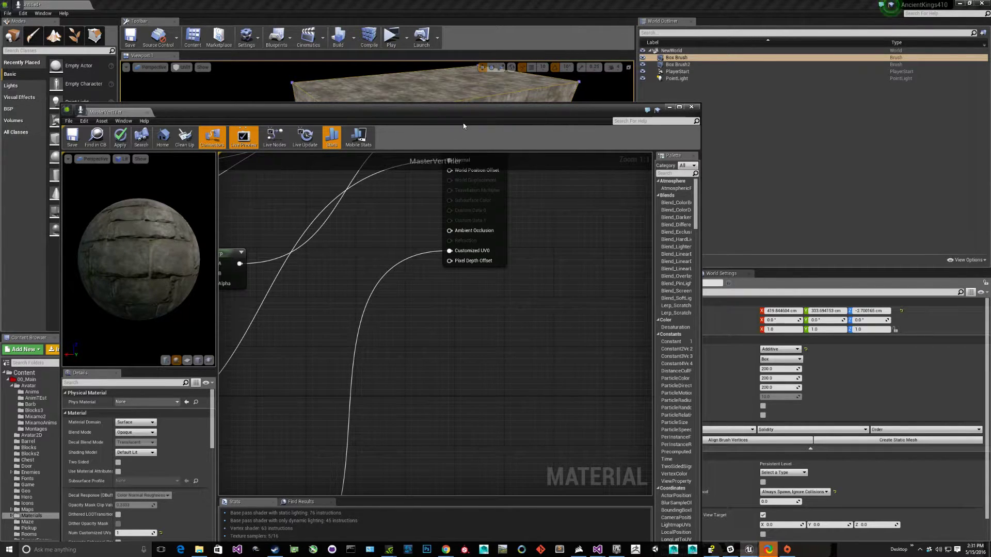
- Uncover the textured block in the level viewport and compare it with the material's Customized UV0 connection
left_click_drag(464, 120, 472, 321)
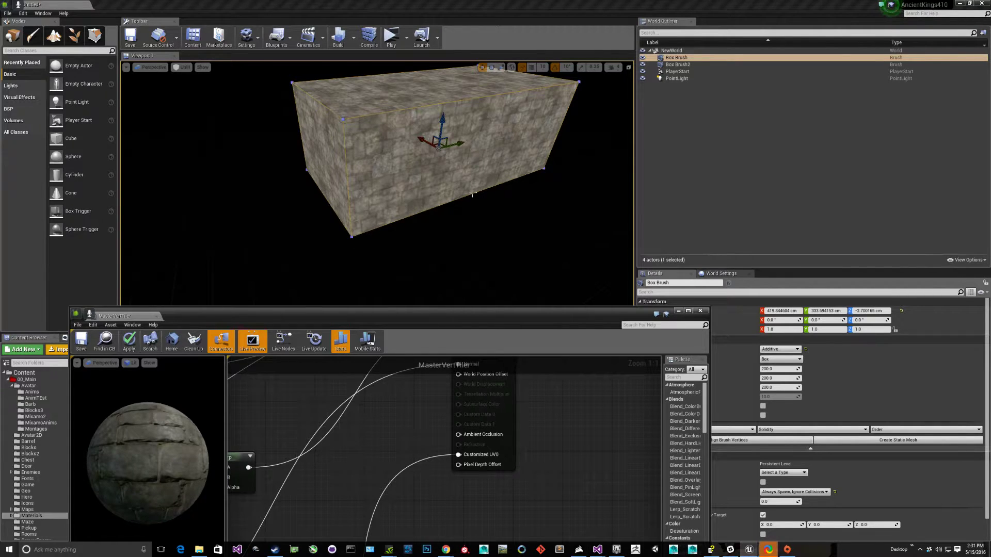
left_click_drag(438, 314, 439, 279)
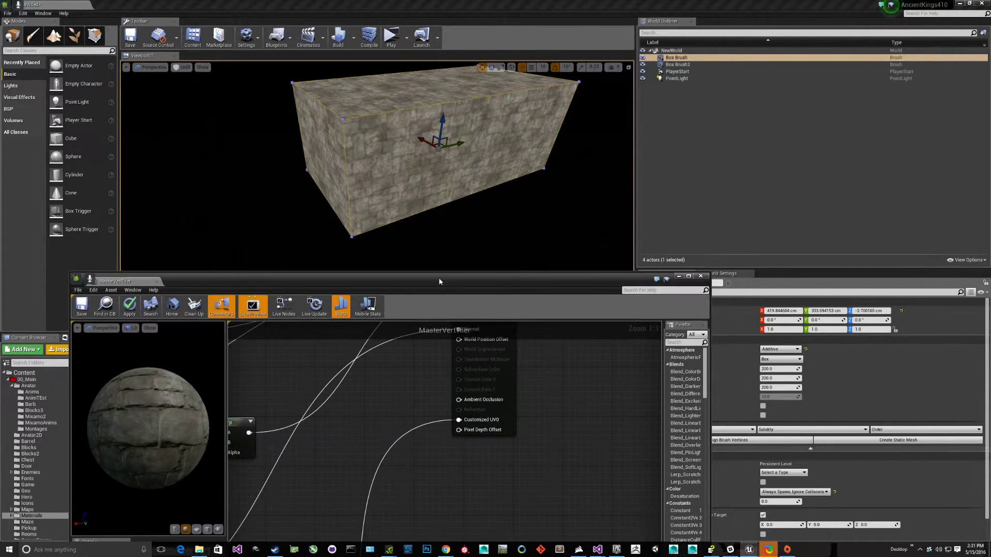
right_click_drag(431, 442, 391, 456)
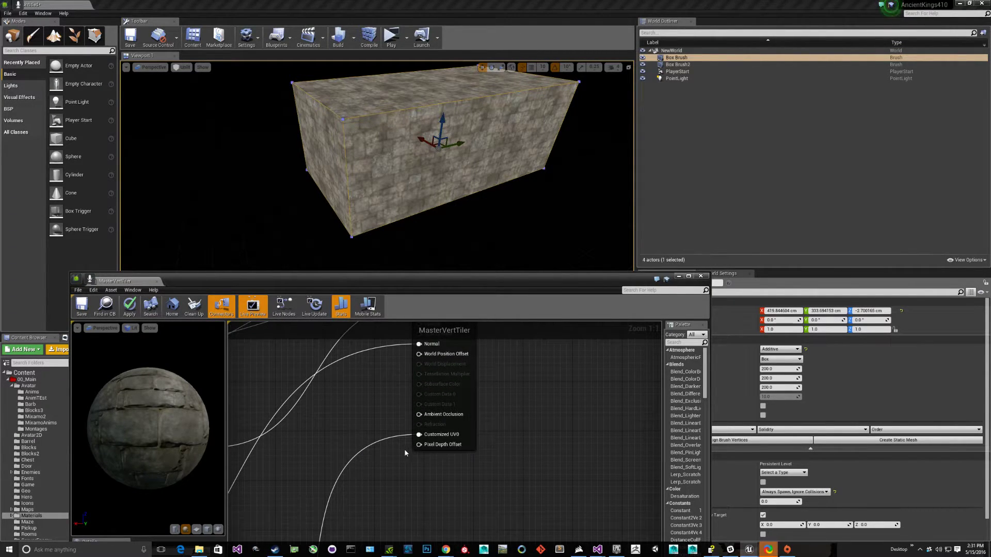
right_click_drag(408, 416, 374, 449)
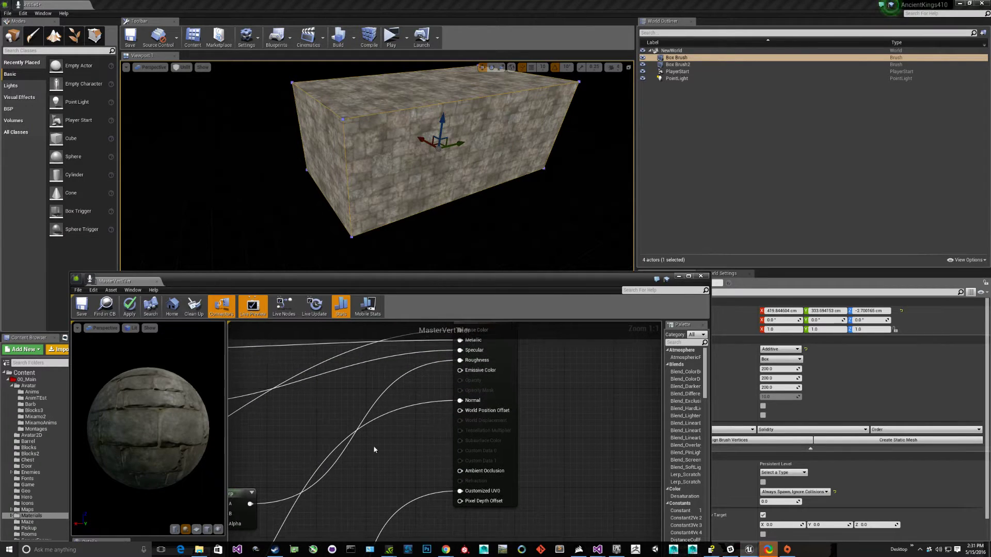
scroll(372, 422, "down", 2)
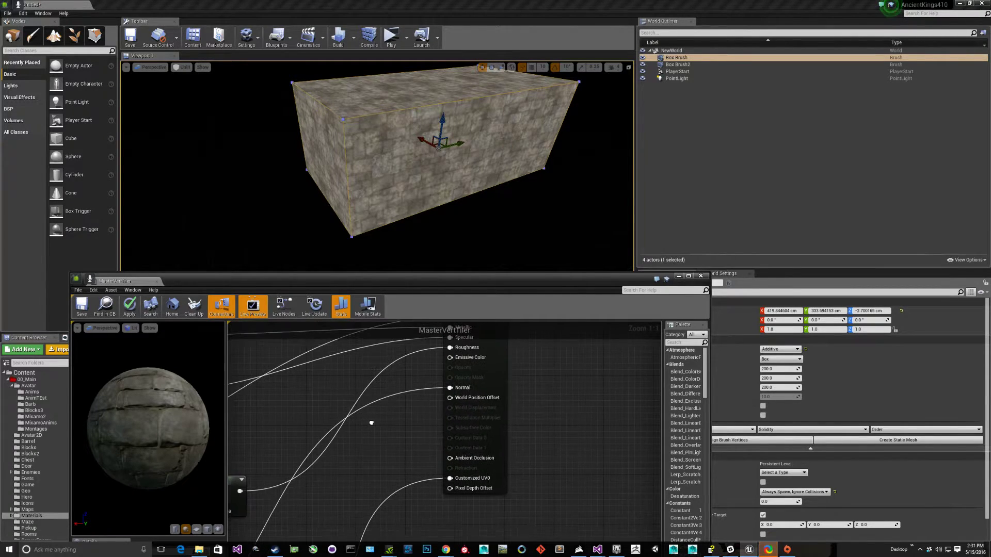
right_click_drag(376, 471, 367, 453)
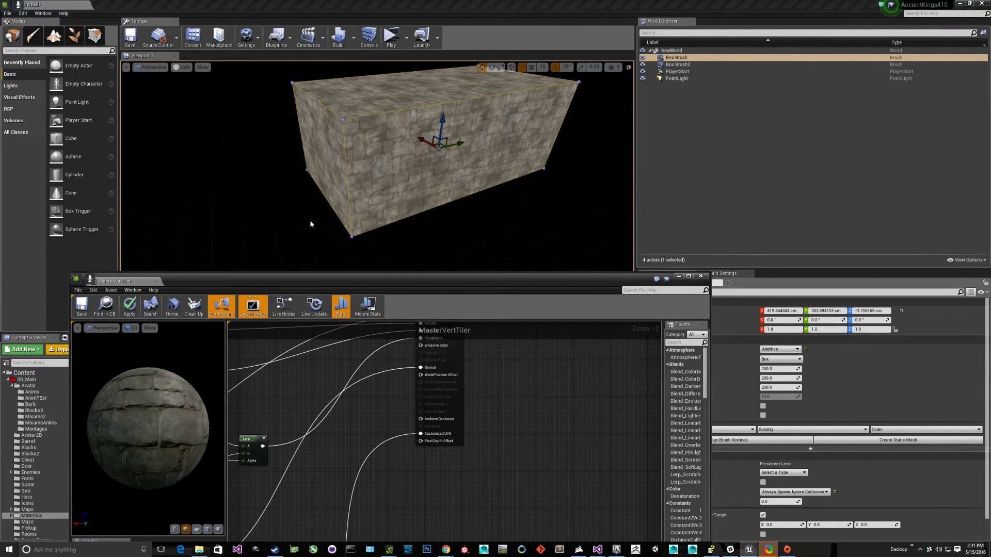
left_click_drag(435, 285, 439, 264)
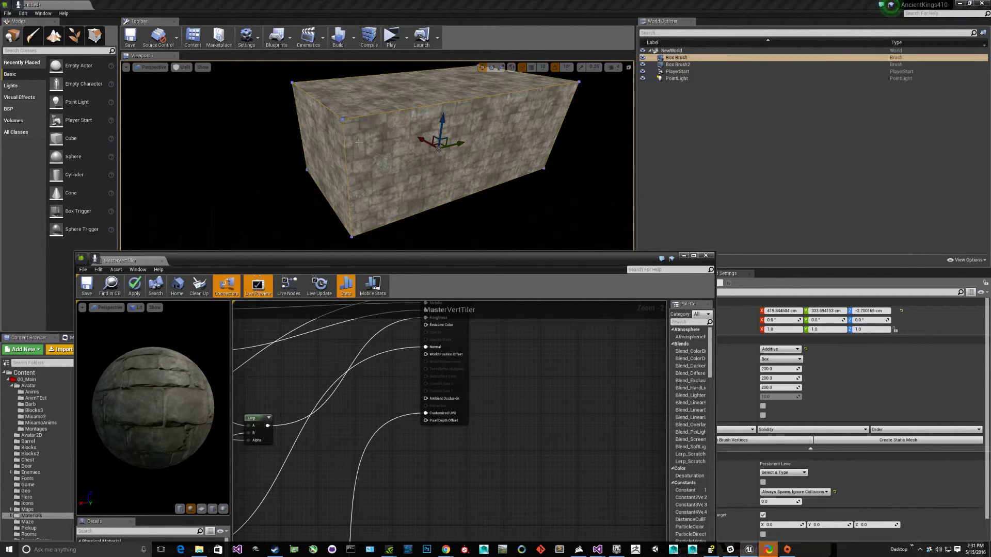
left_click_drag(445, 263, 427, 305)
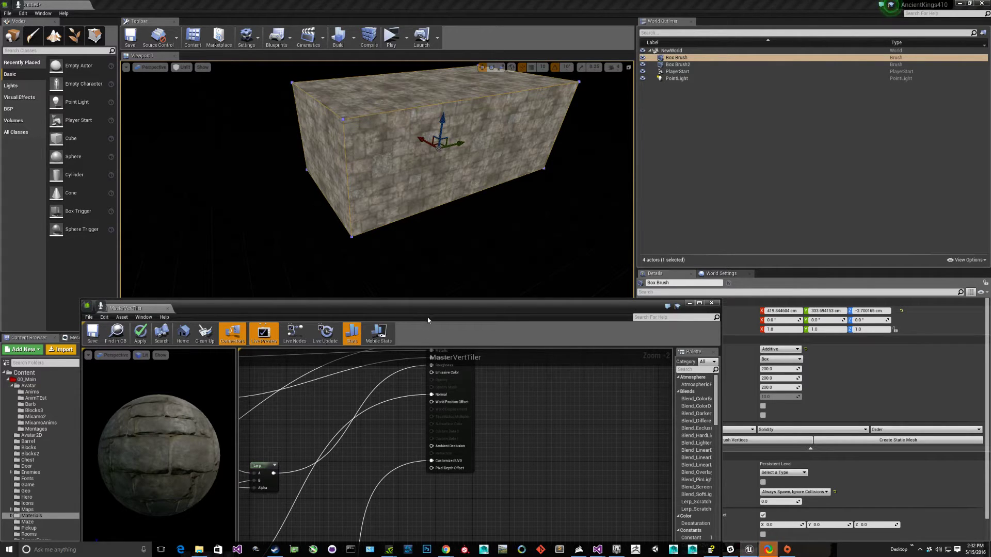
- Move the material editor up over the level and widen its window to show the UV projection nodes
left_click_drag(428, 320, 452, 210)
scroll(493, 299, "down", 4)
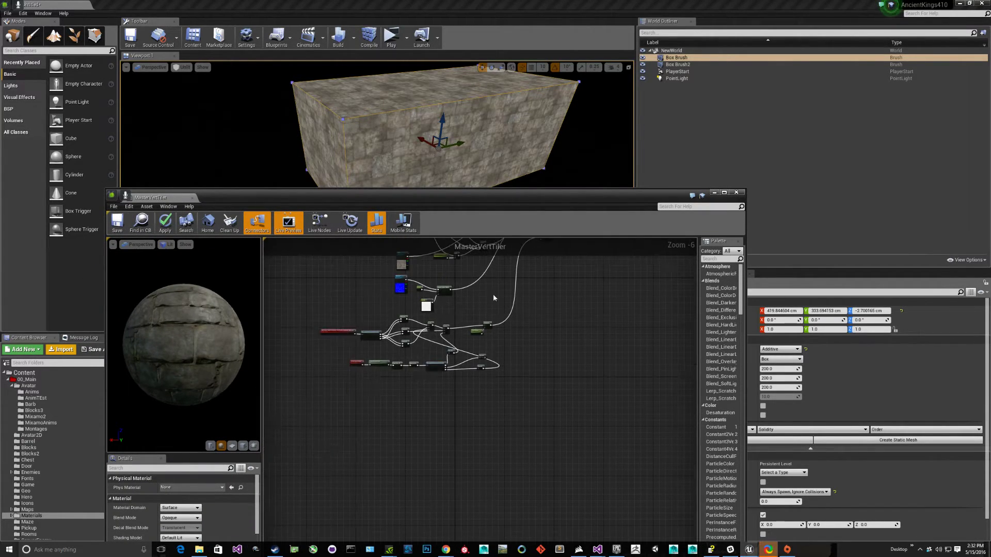
scroll(494, 299, "up", 3)
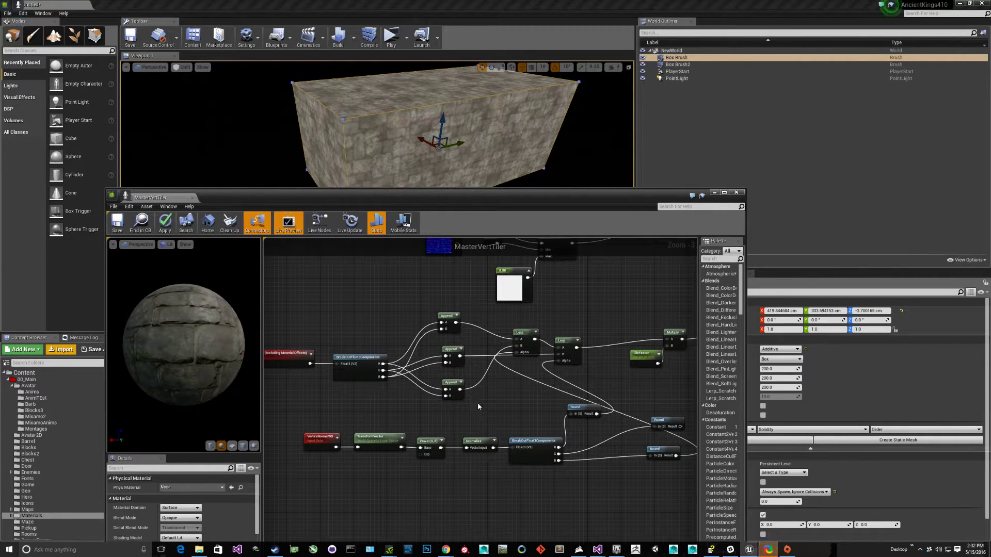
left_click_drag(359, 194, 261, 86)
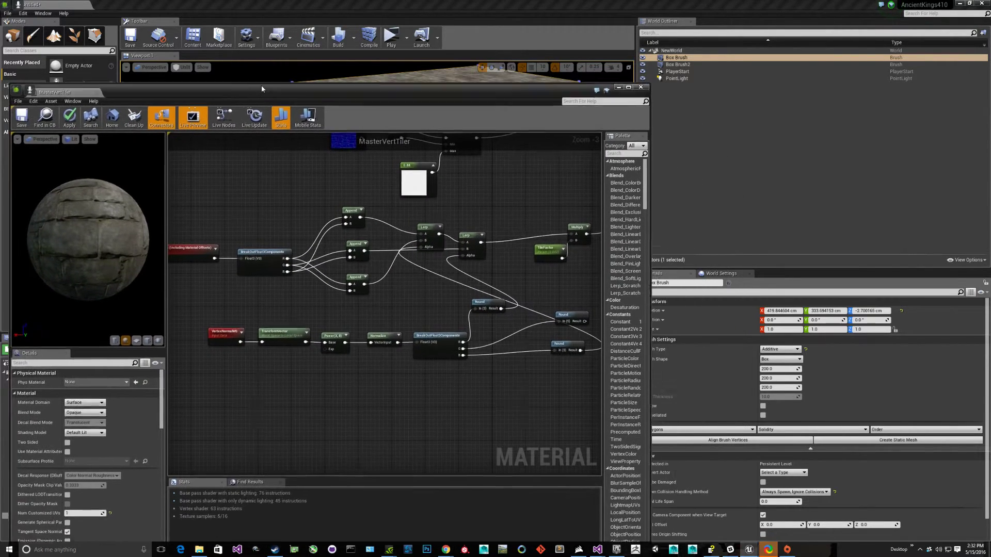
left_click_drag(640, 309, 837, 329)
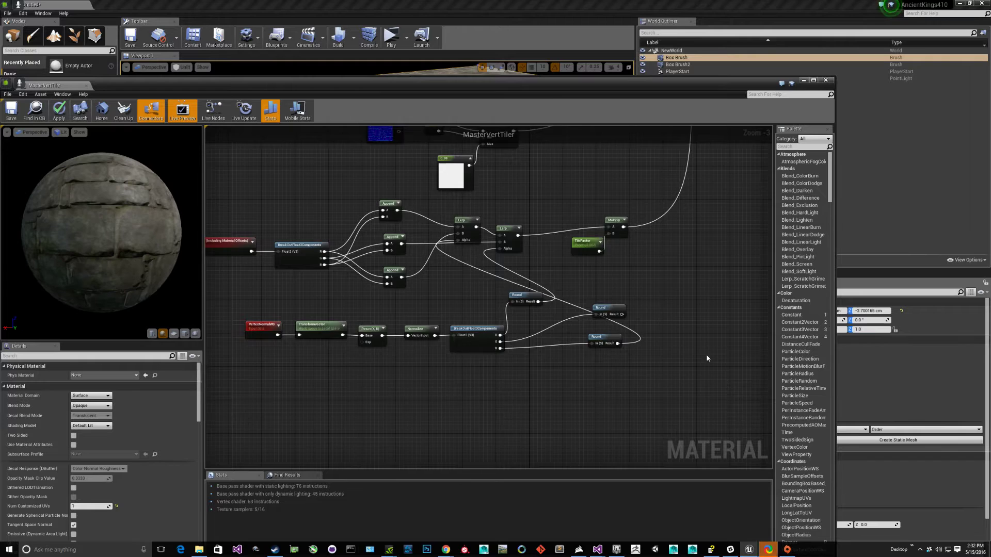
- Examine how the texture samples, Metallic, Spec and Roughness parameters and clamped Normal feed the MasterVertTiler output node
right_click_drag(704, 354, 738, 424)
right_click_drag(716, 337, 688, 526)
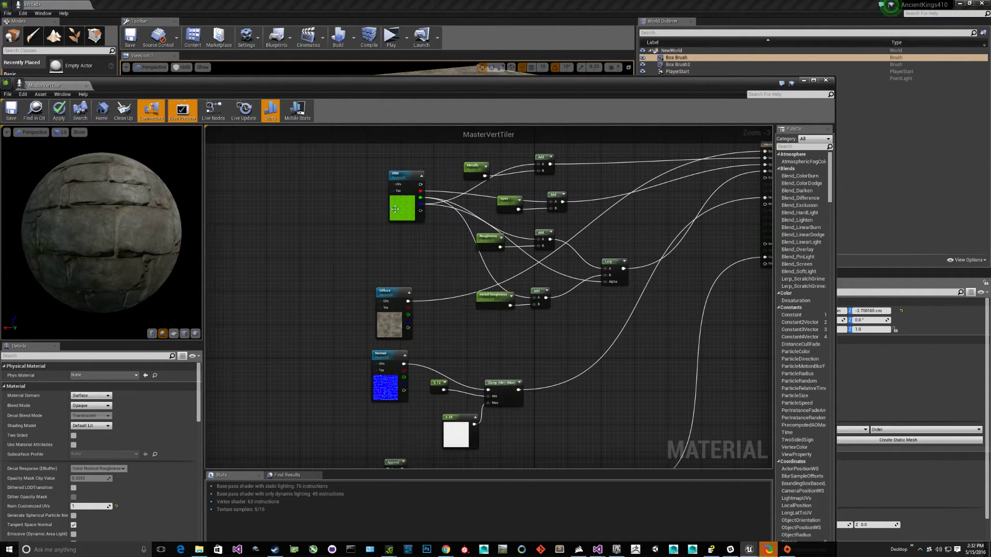
right_click_drag(655, 296, 527, 351)
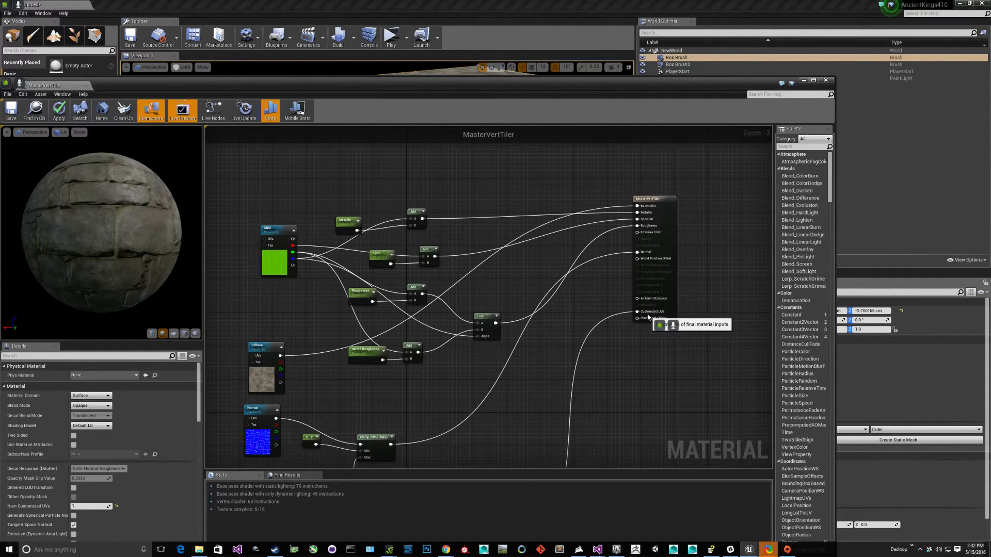
right_click_drag(528, 235, 571, 222)
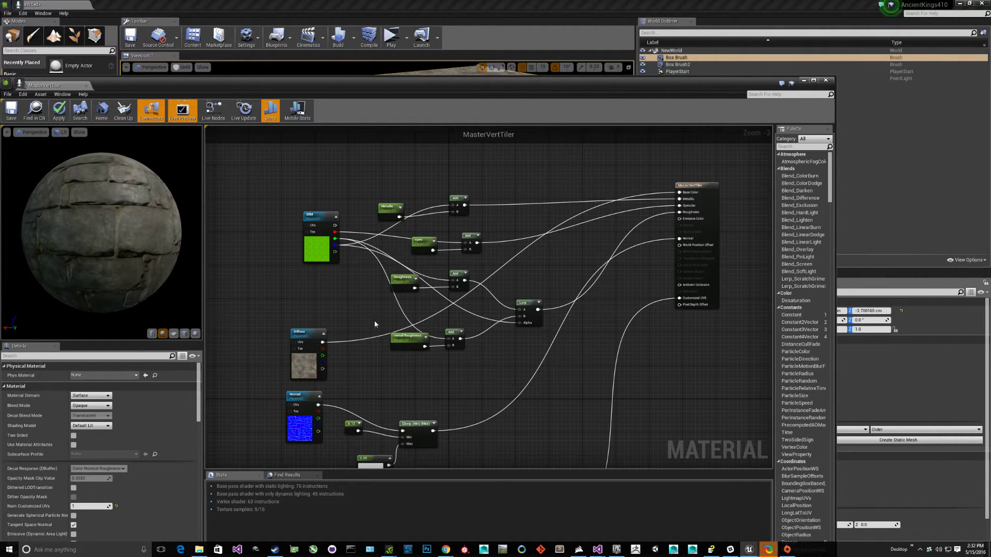
right_click_drag(551, 437, 463, 364)
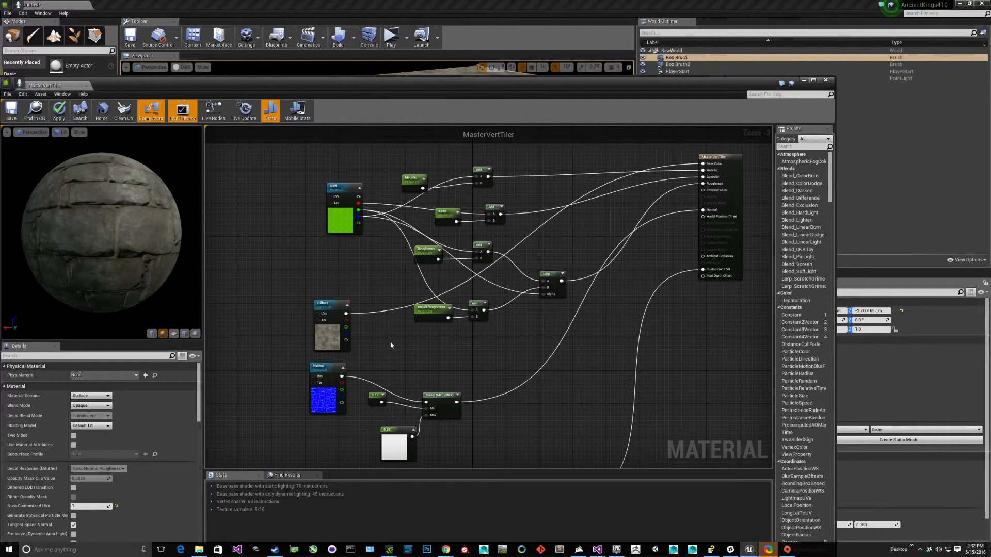
scroll(391, 345, "up", 1)
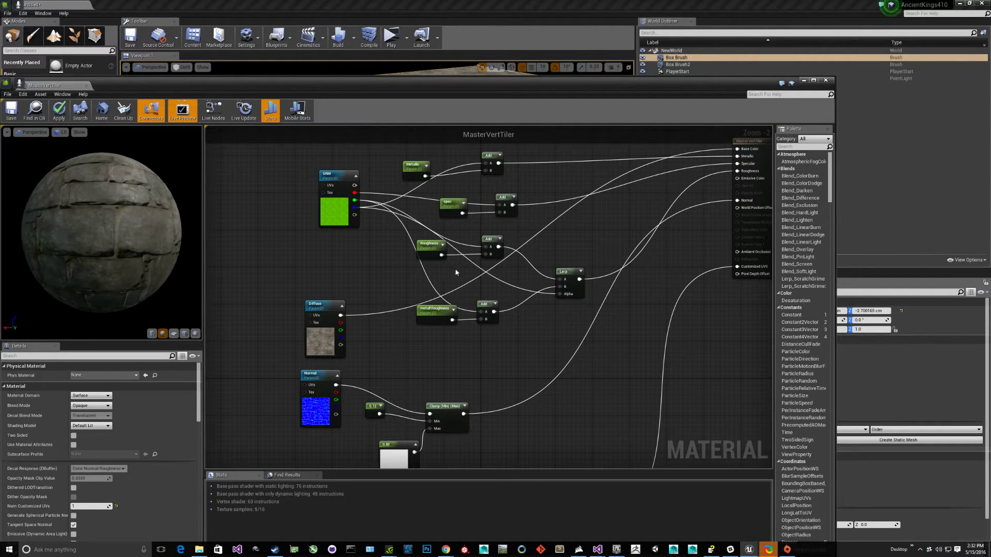
right_click_drag(417, 371, 430, 345)
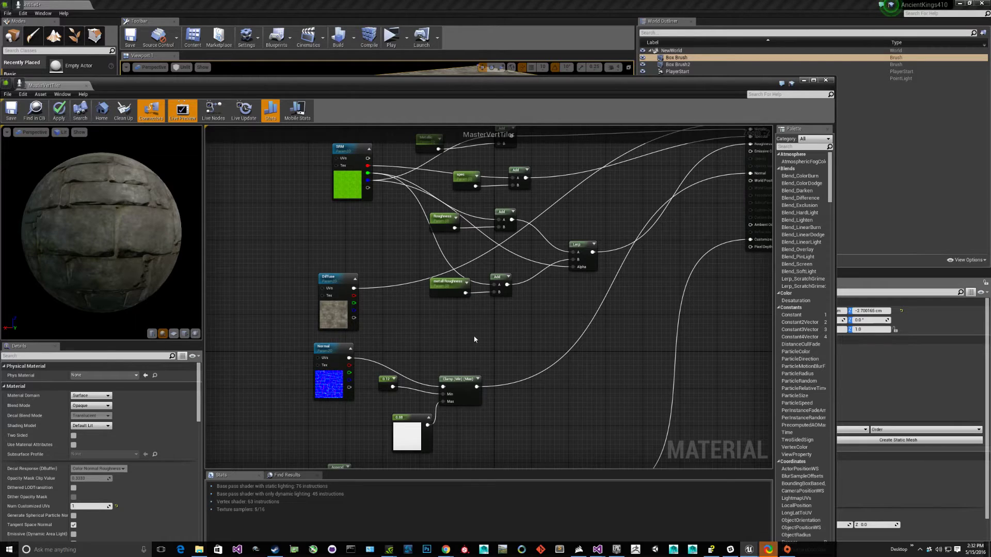
right_click_drag(588, 342, 535, 292)
right_click_drag(659, 167, 597, 262)
- Examine the UV projection network from Absolute World Position and VertexNormalWS through the Append and Lerp nodes to the TileFactor Multiply
right_click_drag(508, 411, 585, 210)
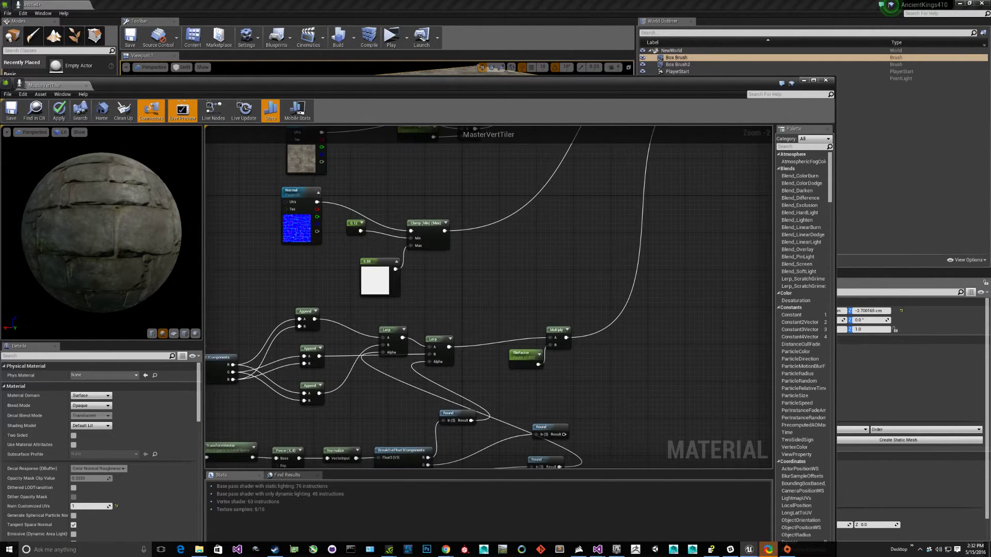
right_click_drag(654, 187, 541, 257)
right_click_drag(413, 321, 616, 177)
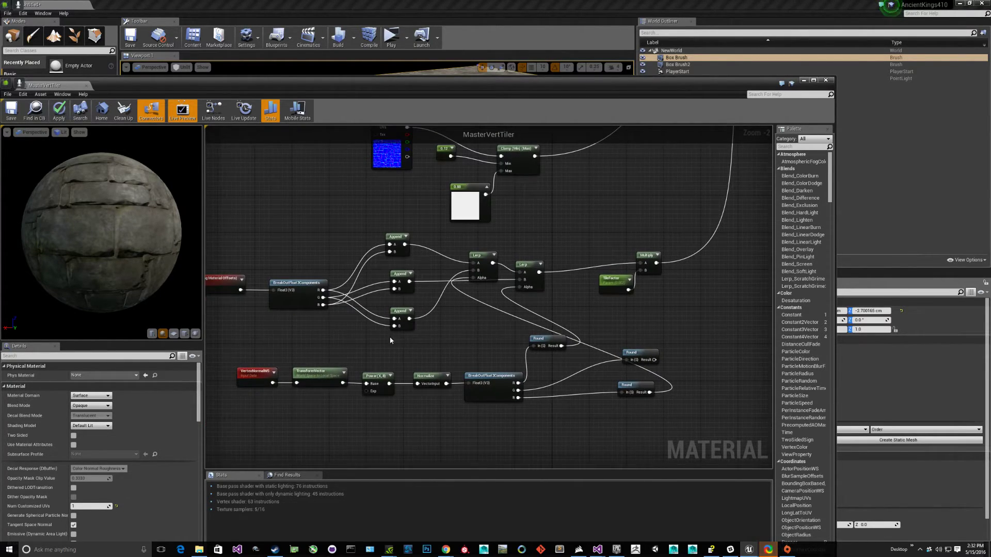
right_click_drag(302, 336, 412, 331)
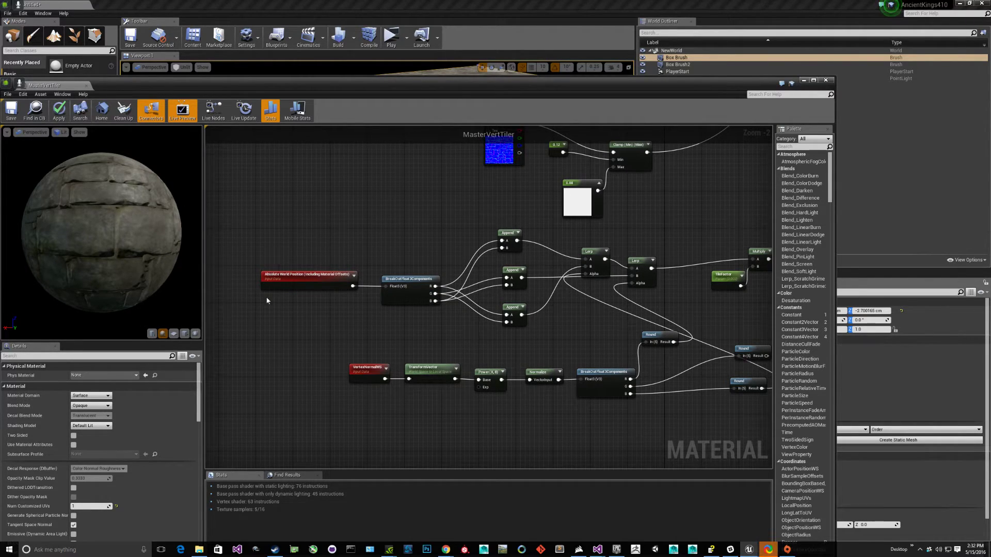
- Reposition the material editor below the textured block and examine the Absolute World Position and VertexNormalWS node chains feeding the Lerps
left_click_drag(371, 83, 390, 272)
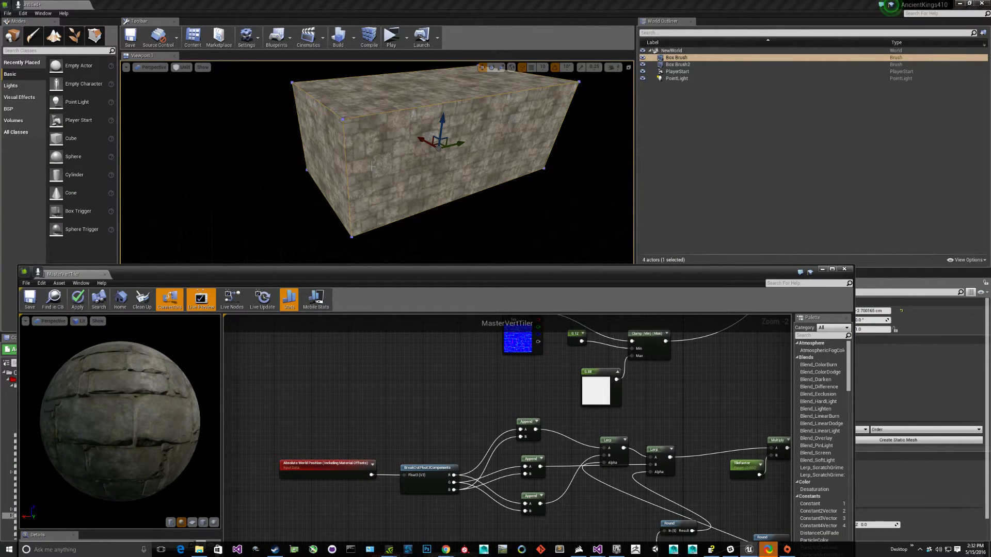
left_click_drag(397, 277, 379, 150)
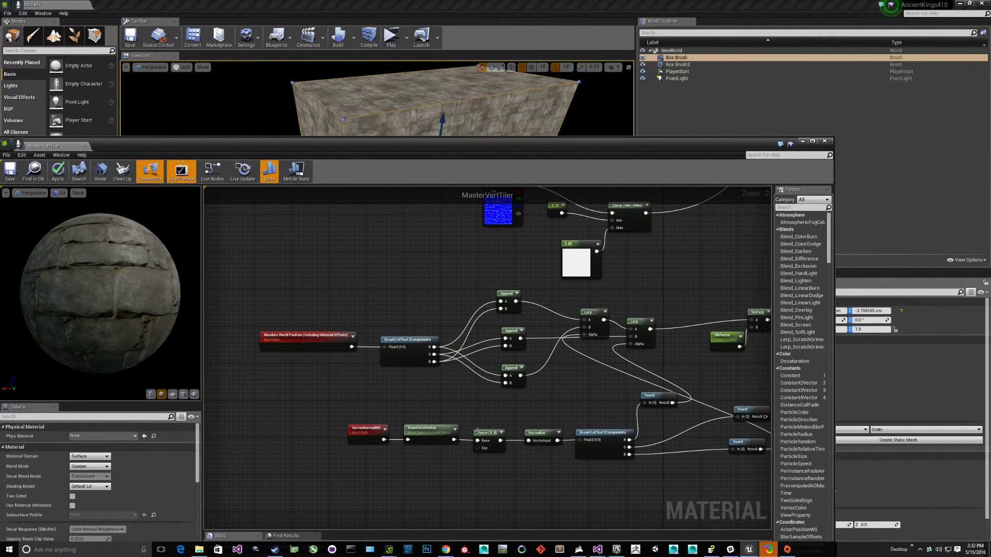
right_click_drag(613, 353, 514, 343)
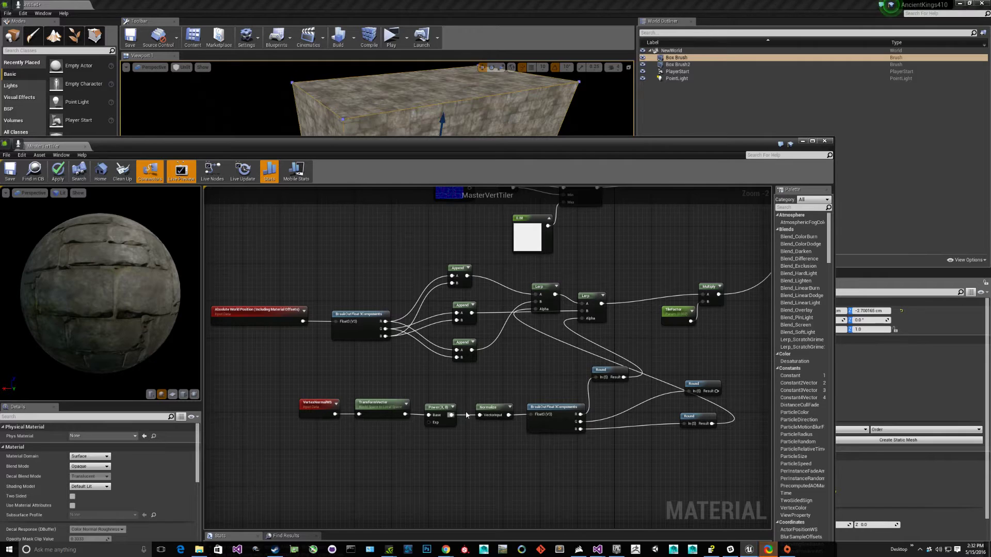
left_click_drag(466, 140, 471, 218)
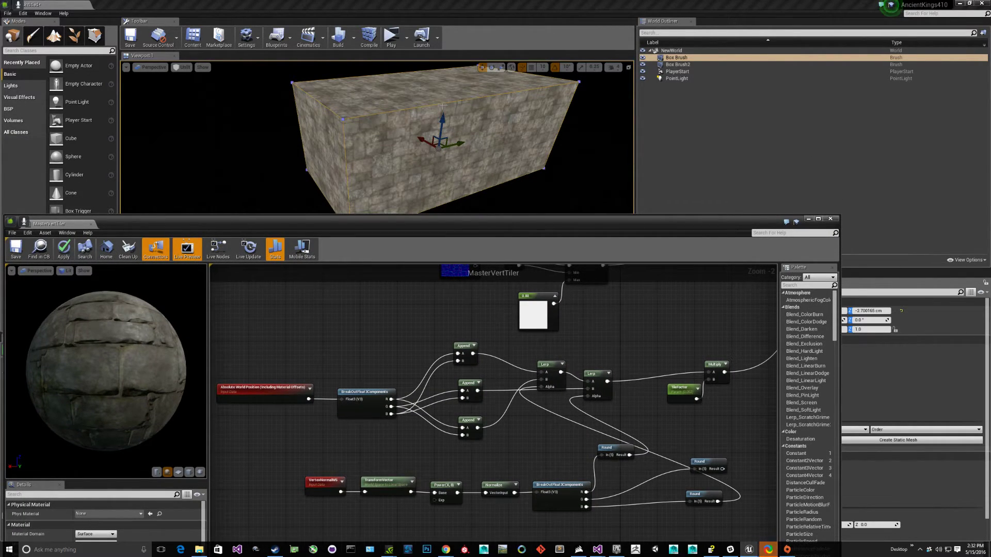
mouse_move(479, 226)
left_mouse_down()
mouse_move(482, 210)
mouse_move(483, 224)
left_mouse_up()
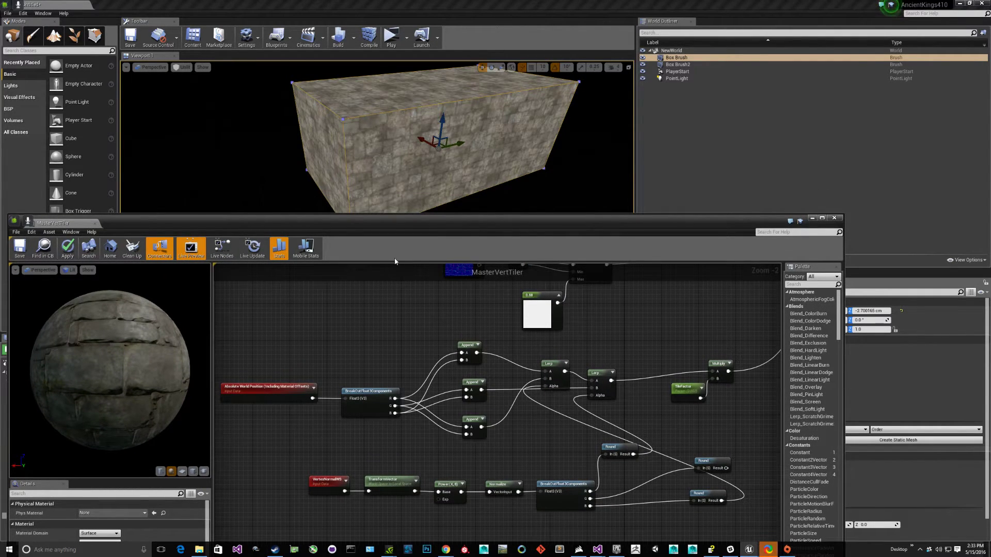
- Uncover the whole textured block and inspect the brick tiling across its adjoining faces from several angles
left_click_drag(431, 237, 392, 260)
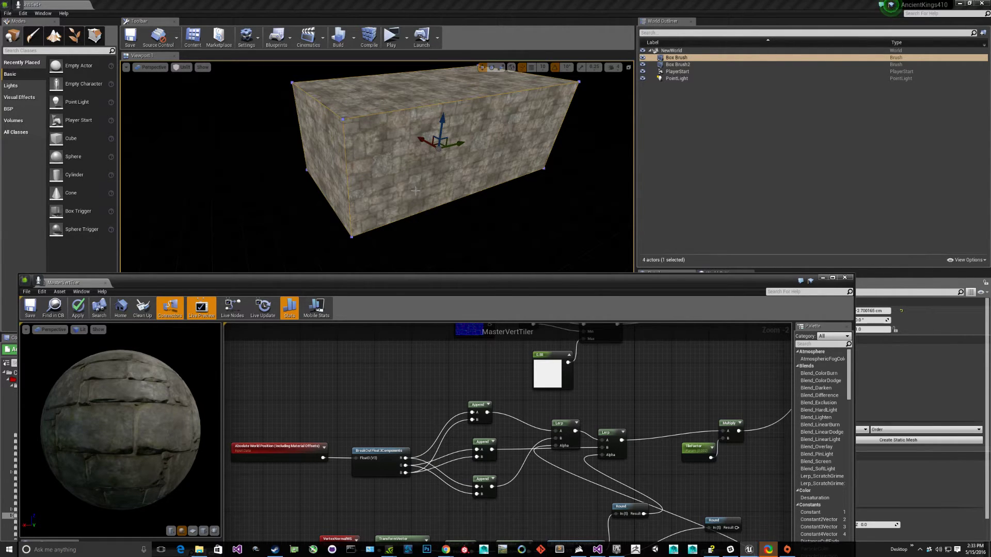
key("a")
right_click_drag(413, 167, 511, 168)
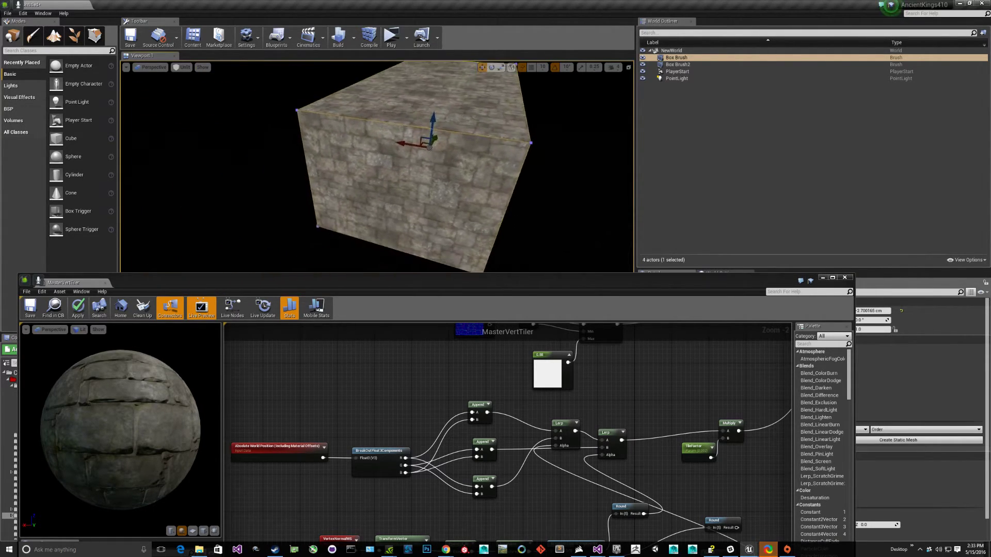
right_click_drag(415, 191, 415, 191)
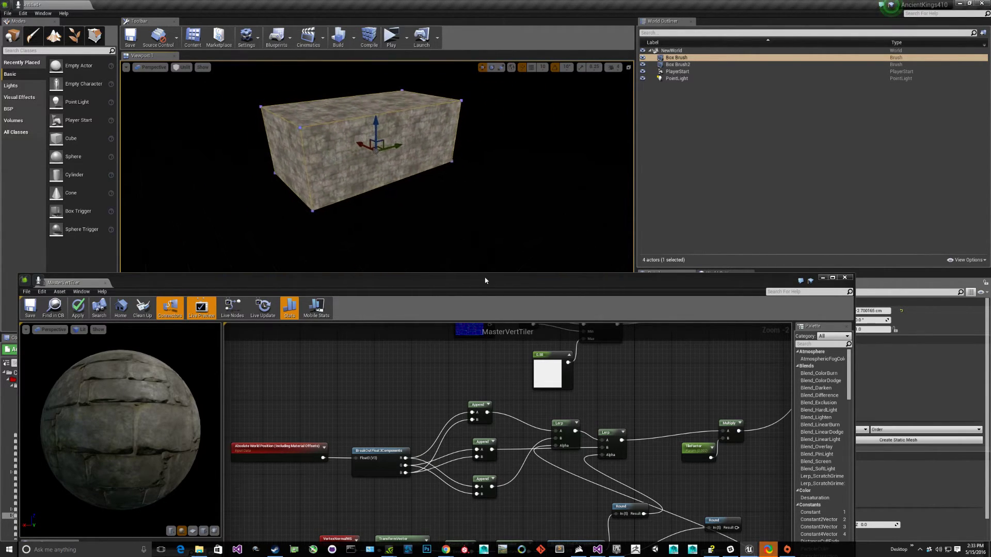
- Play-test the level, walking the character through the brick room to check the walls and floor, and end the session
left_click_drag(485, 280, 488, 297)
left_click(390, 35)
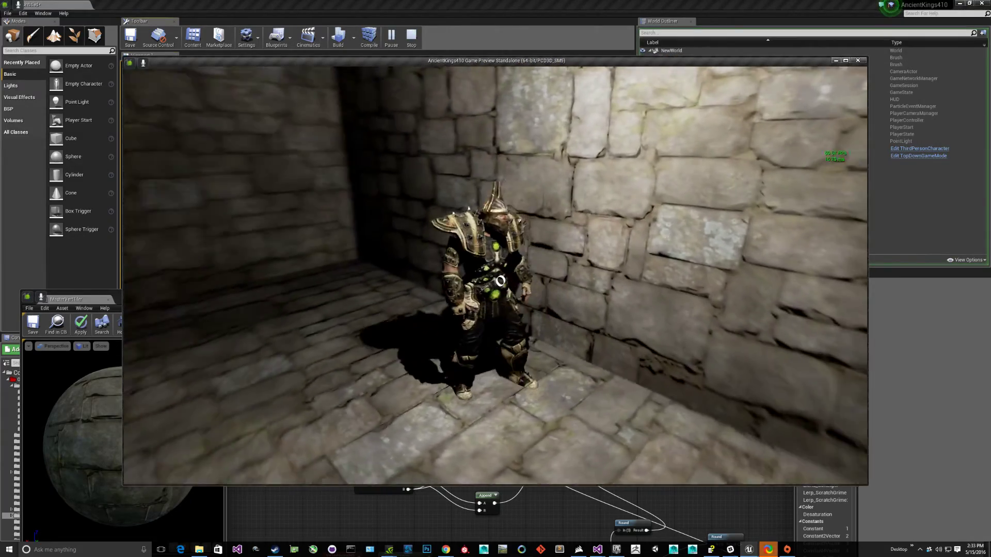
key("w")
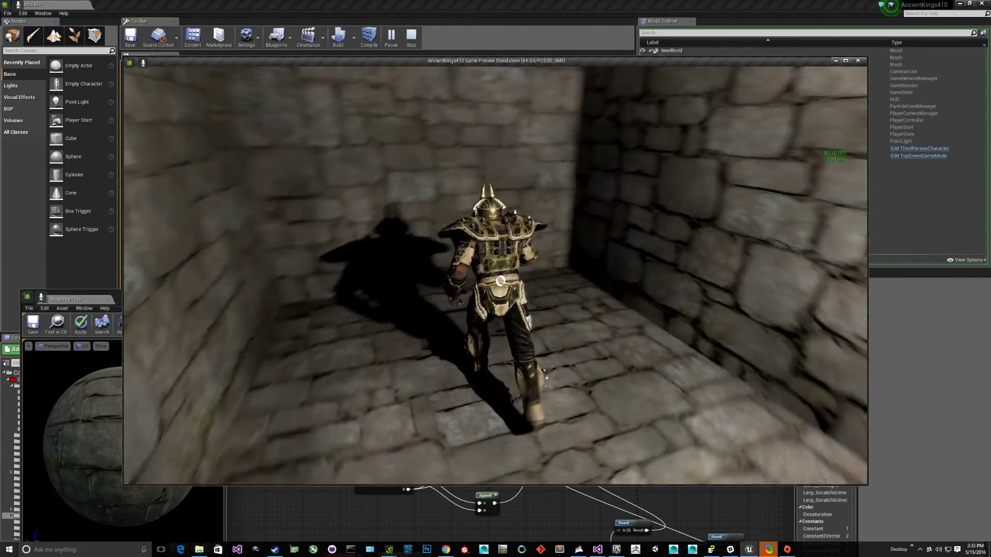
key("w")
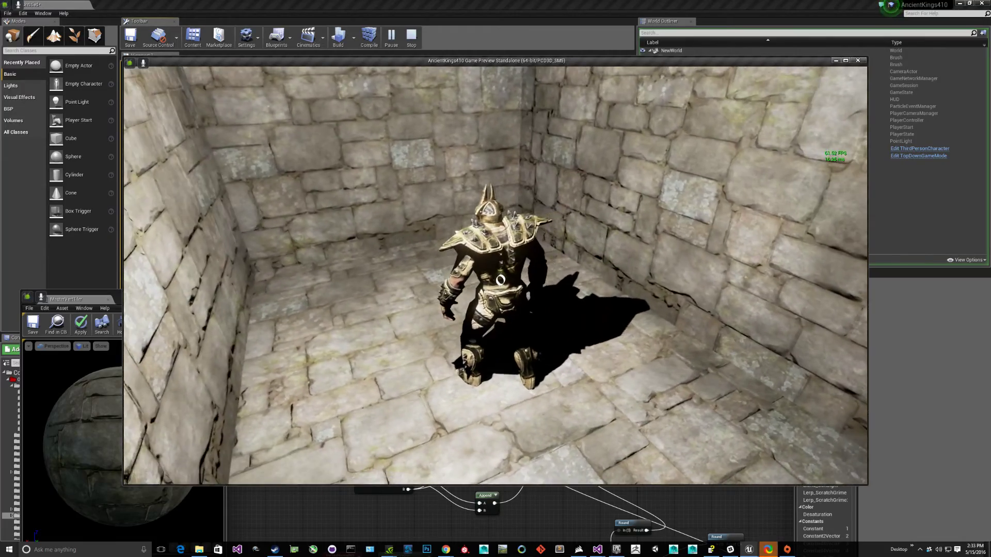
key("Escape")
- Place the Barrel blueprint from the 00_Main/Barrel folder on the brick floor inside the room
key("w")
mouse_move(626, 135)
right_mouse_down()
mouse_move(626, 147)
mouse_move(609, 135)
right_mouse_up()
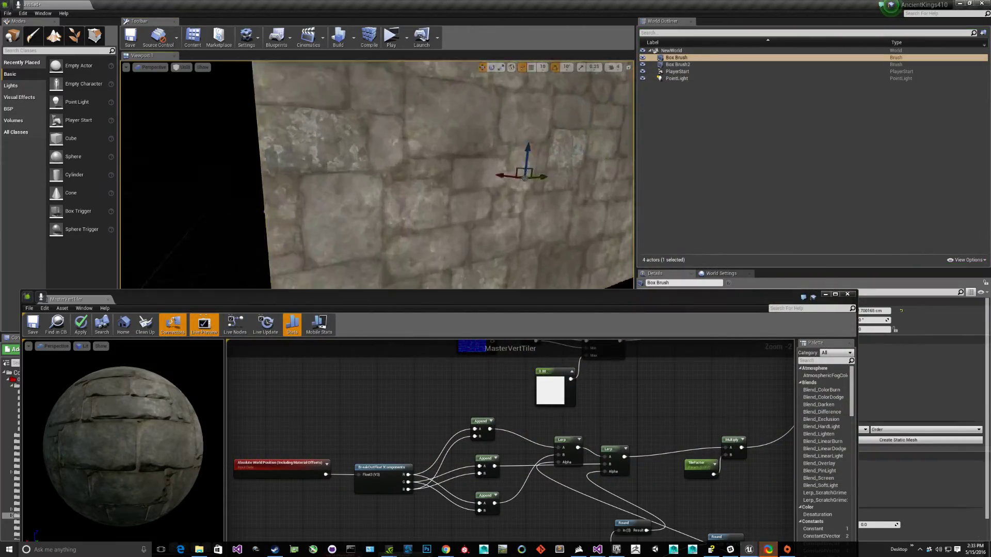
key("w")
mouse_move(456, 253)
right_mouse_down()
mouse_move(471, 253)
mouse_move(468, 242)
mouse_move(457, 253)
right_mouse_up()
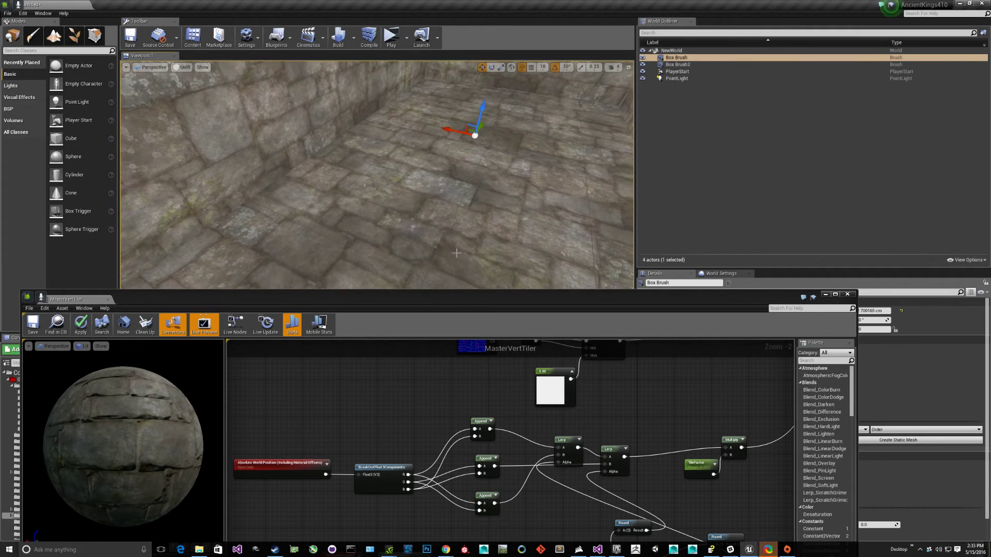
left_click_drag(507, 300, 546, 450)
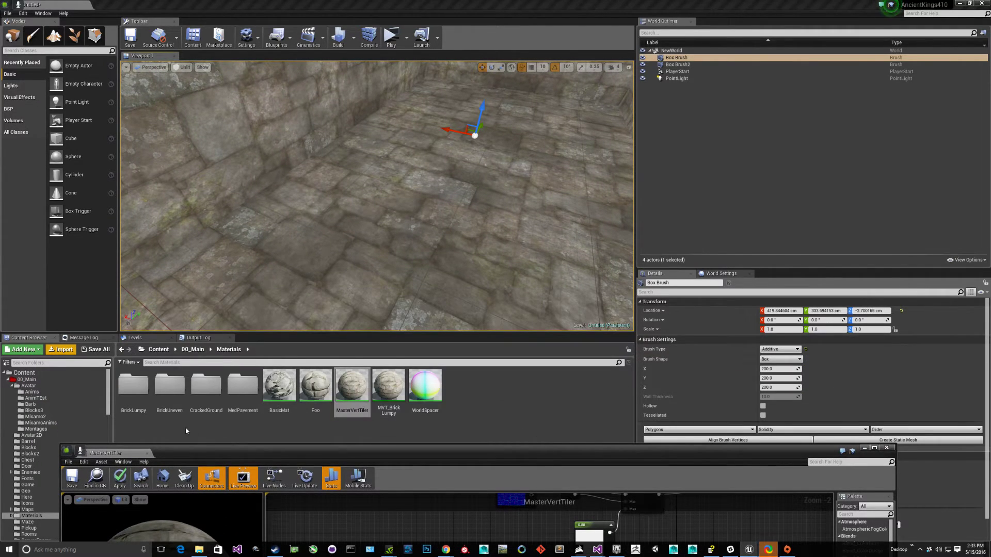
scroll(31, 464, "down", 4)
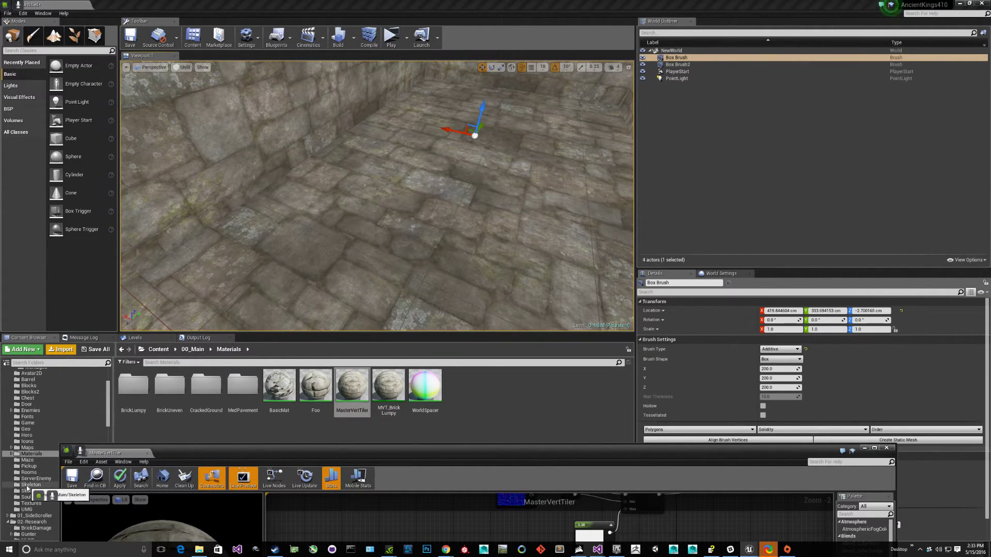
scroll(28, 485, "up", 2)
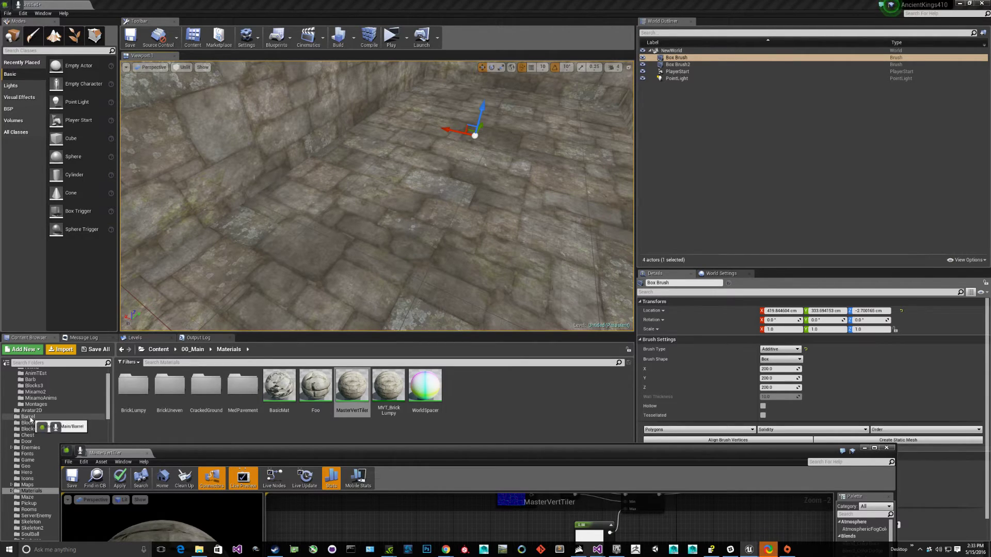
left_click(29, 416)
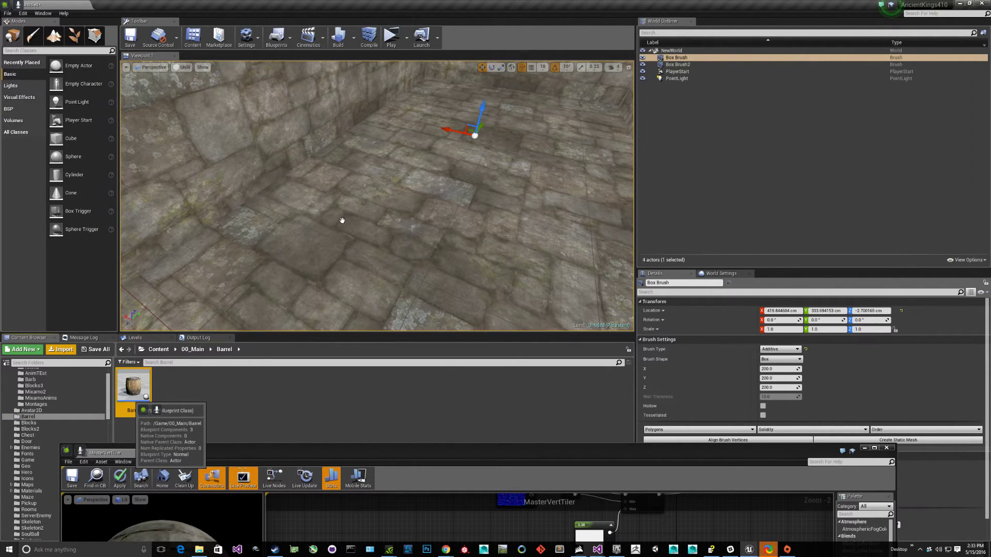
left_click_drag(342, 220, 337, 224)
mouse_move(325, 238)
right_mouse_down()
mouse_move(343, 173)
mouse_move(403, 178)
mouse_move(309, 217)
mouse_move(324, 227)
right_mouse_up()
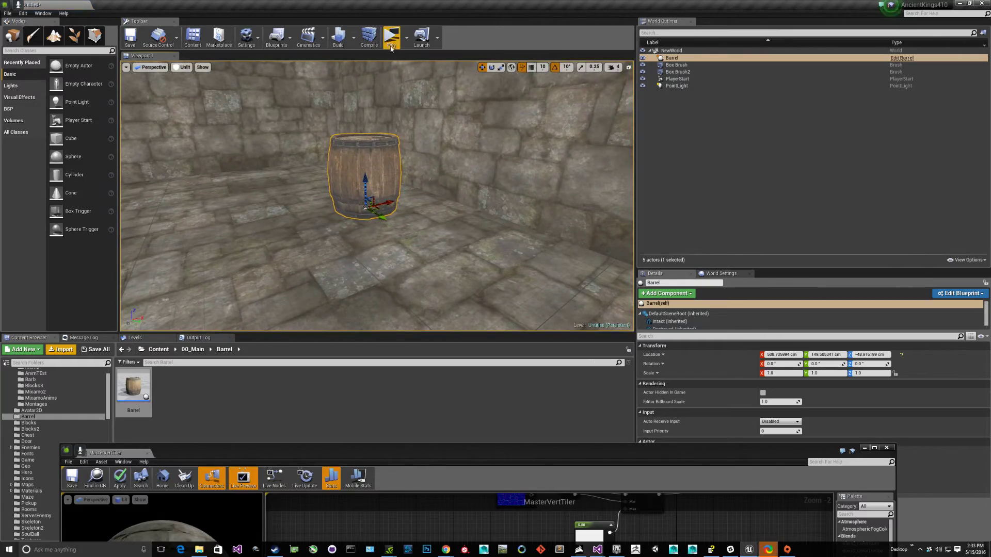
- Play-test the room with the barrel in it, walk the character toward the barrel, and end the session
left_click(390, 45)
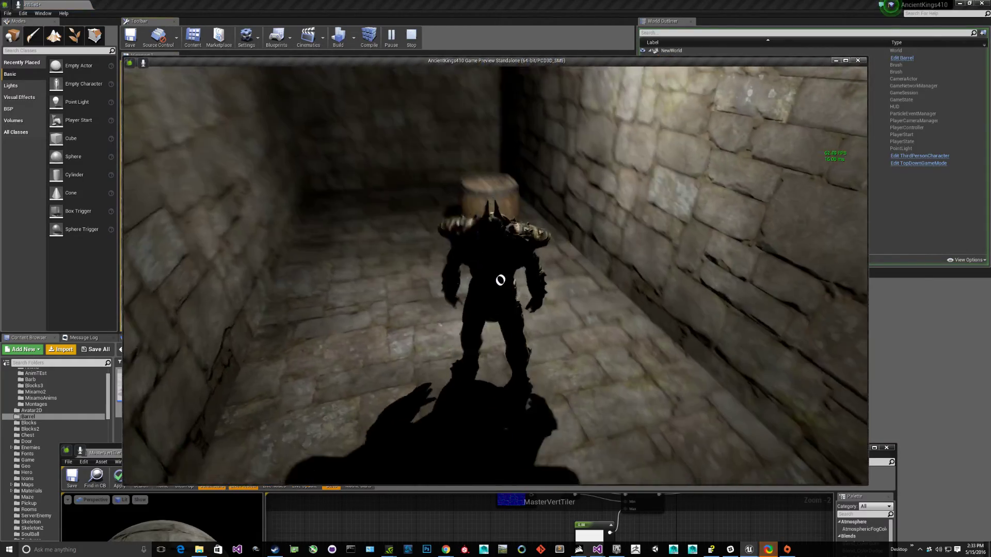
key("w")
key("Escape")
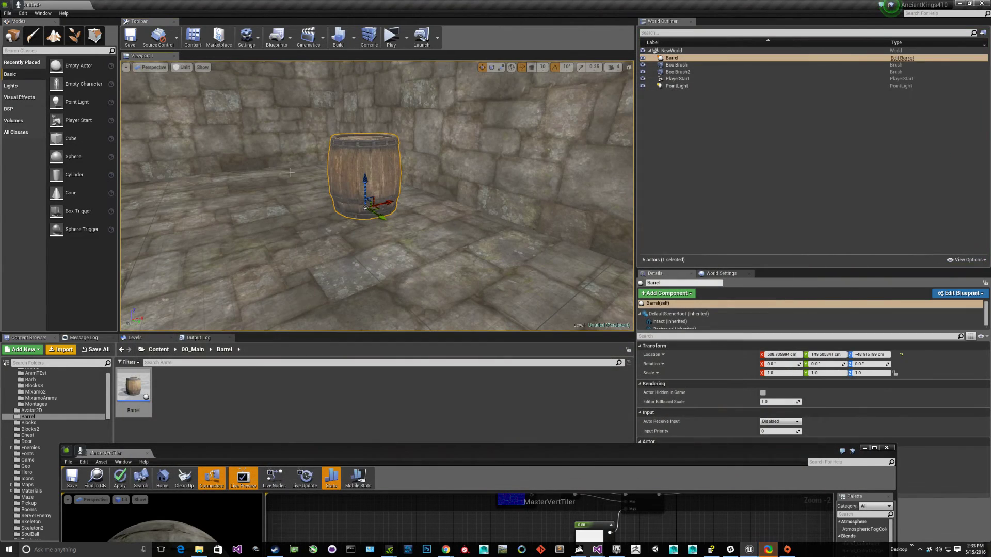
left_click_drag(466, 451, 478, 182)
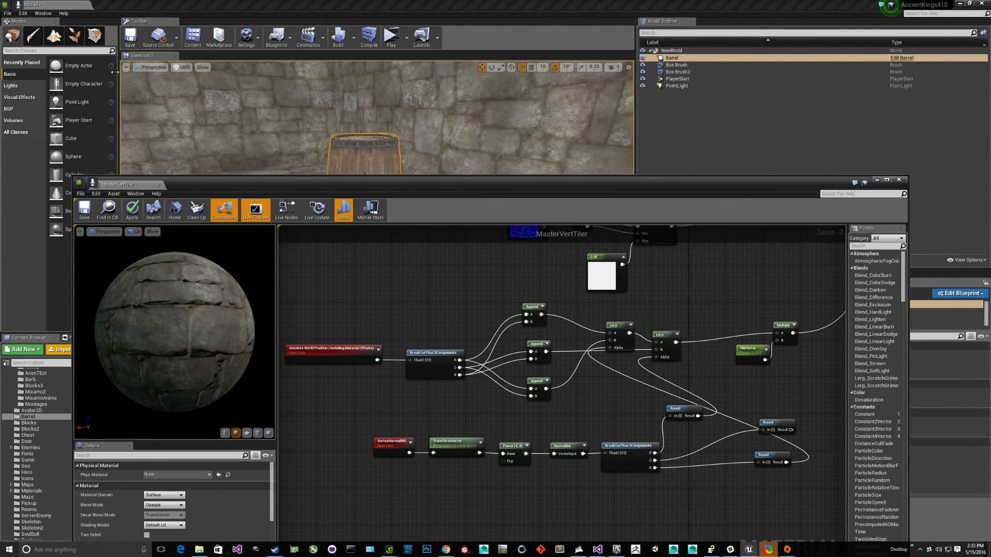
left_click(96, 37)
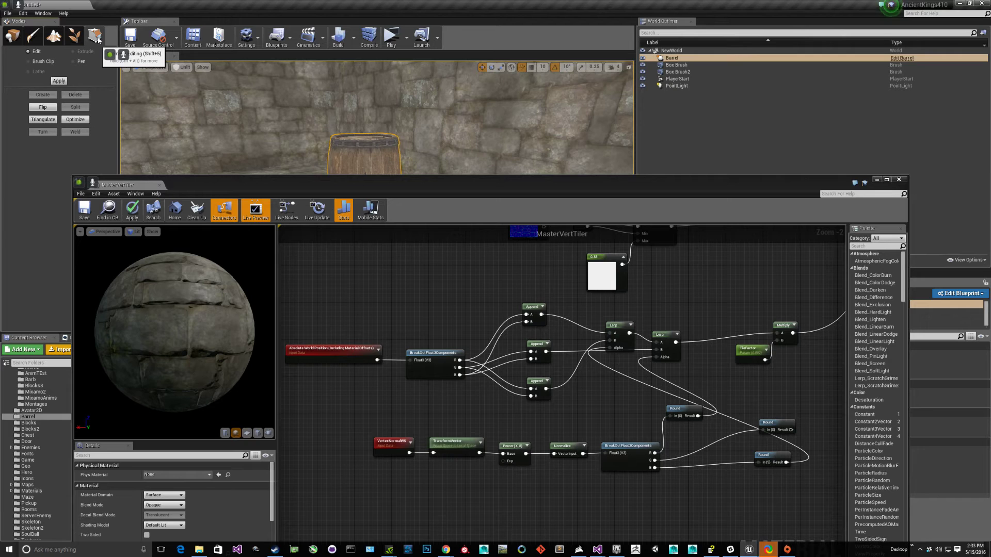
left_click_drag(376, 181, 371, 319)
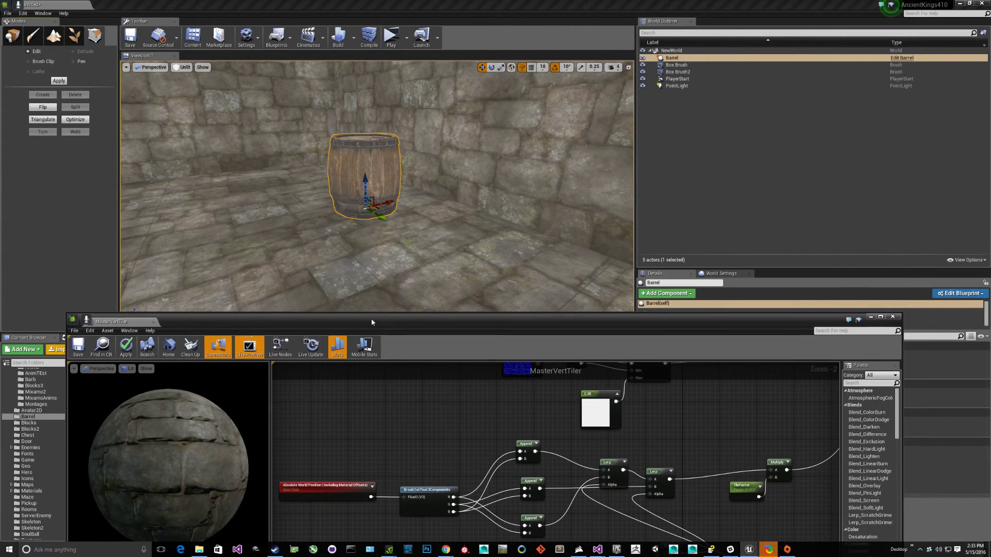
left_click(13, 38)
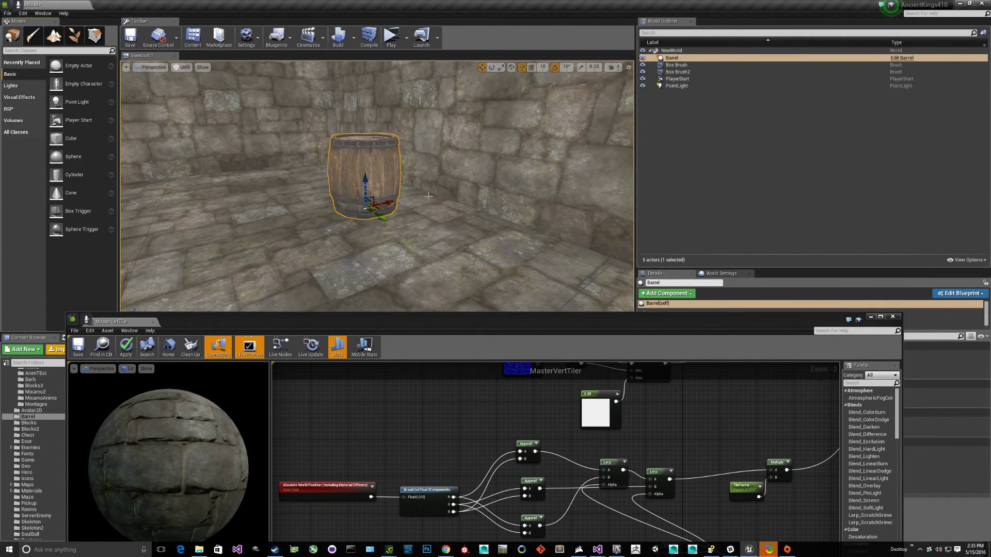
- Select the Box Brush, uncover its details beside the material editor, and examine its Brush Settings against the block's surfaces
mouse_move(425, 193)
right_mouse_down()
mouse_move(431, 238)
mouse_move(405, 222)
right_mouse_up()
left_click(460, 170)
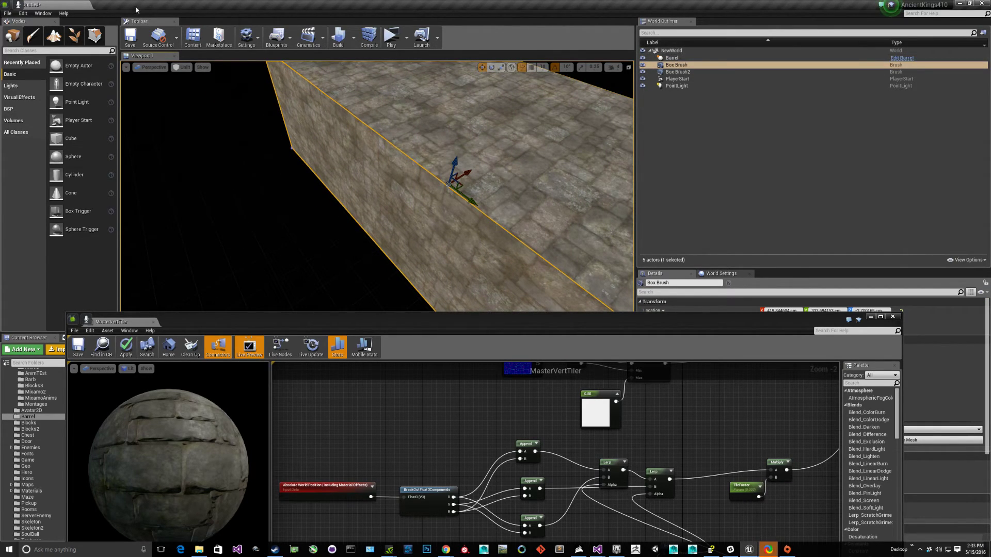
left_click(676, 65)
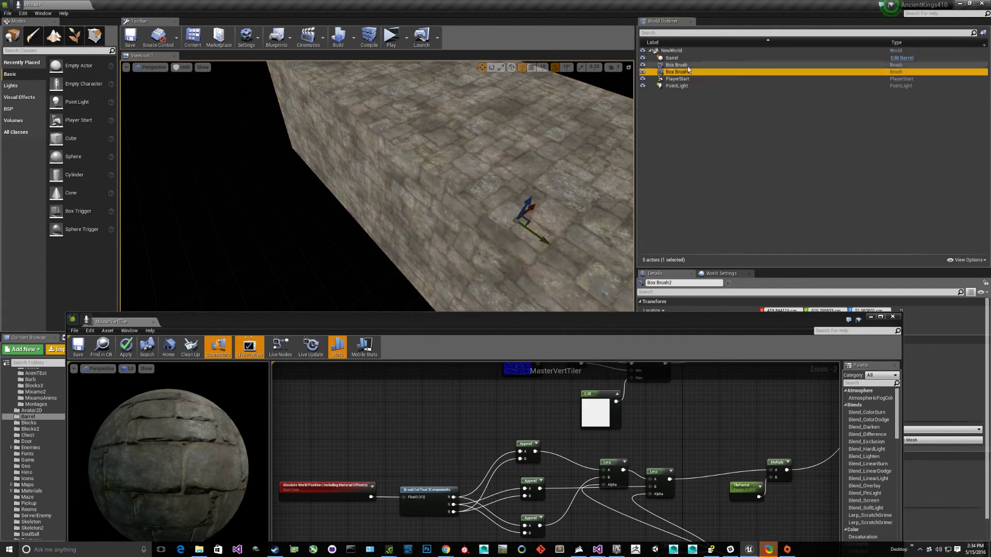
left_click_drag(695, 315, 380, 311)
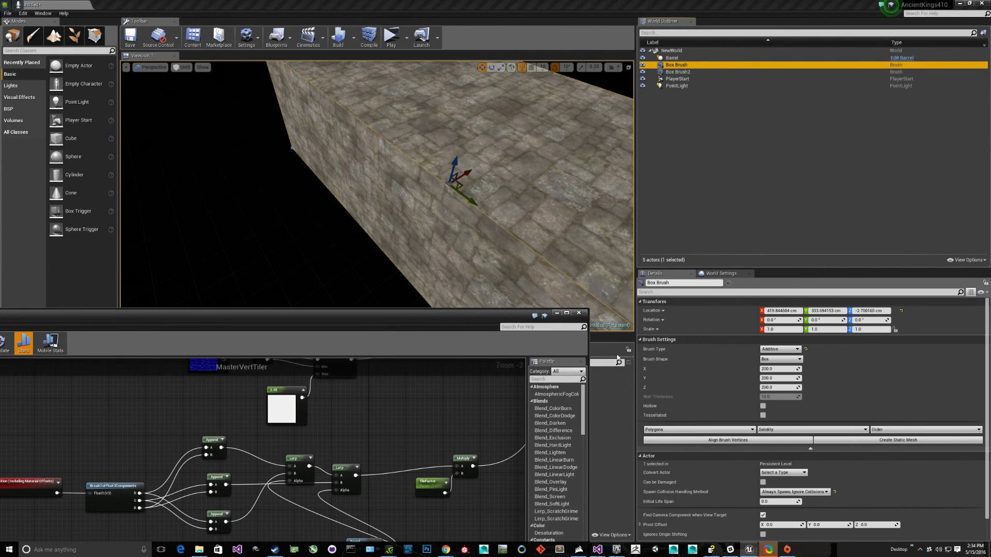
scroll(701, 408, "down", 2)
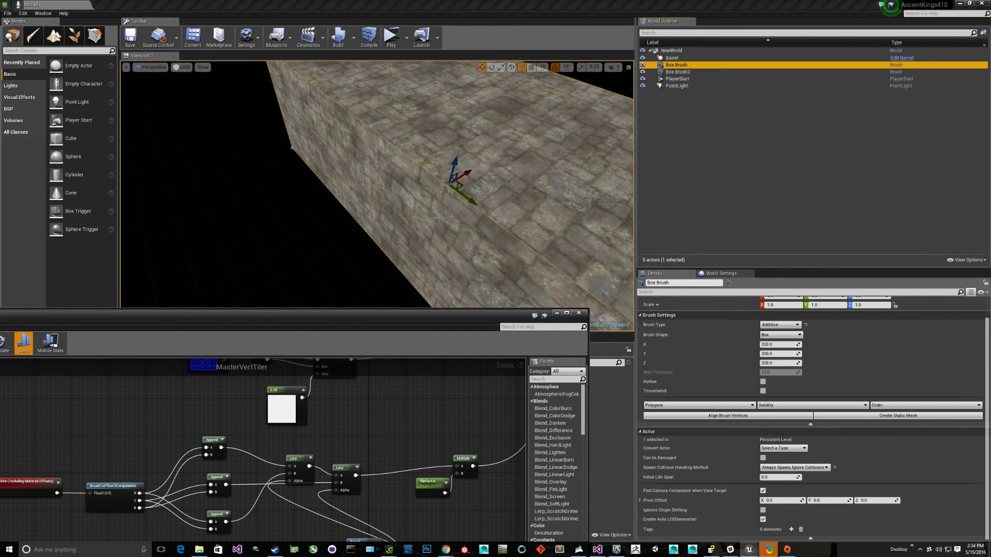
mouse_move(407, 213)
right_mouse_down()
mouse_move(384, 224)
mouse_move(310, 223)
mouse_move(415, 202)
right_mouse_up()
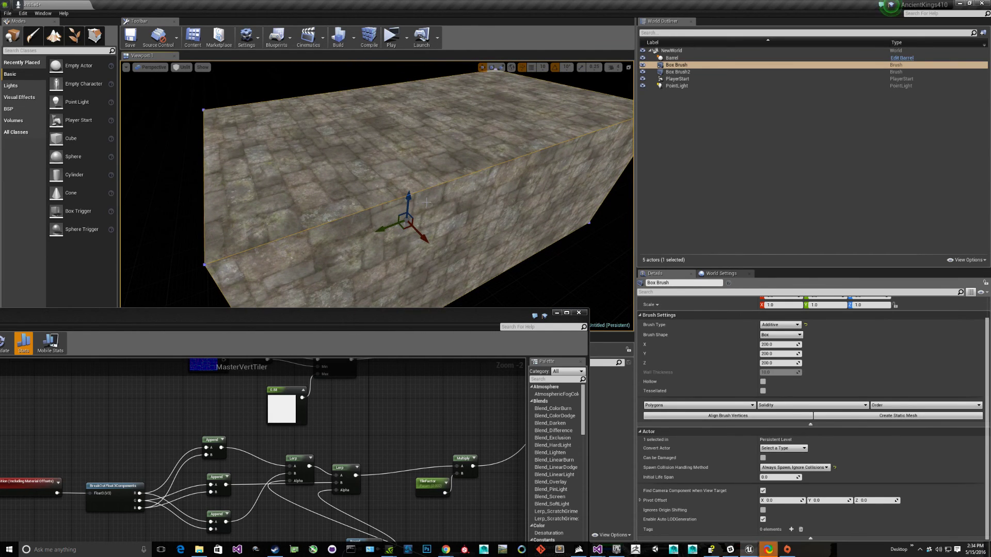